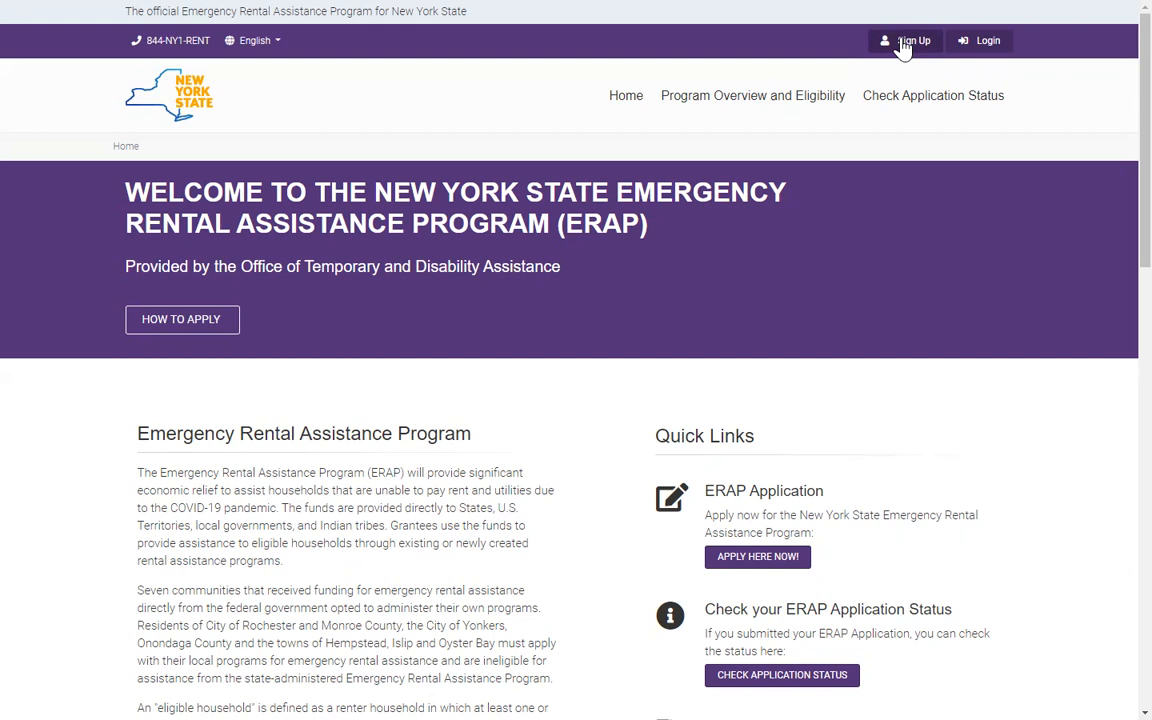
Step: Open the Login page to sign in to the landlord account
left_click(990, 45)
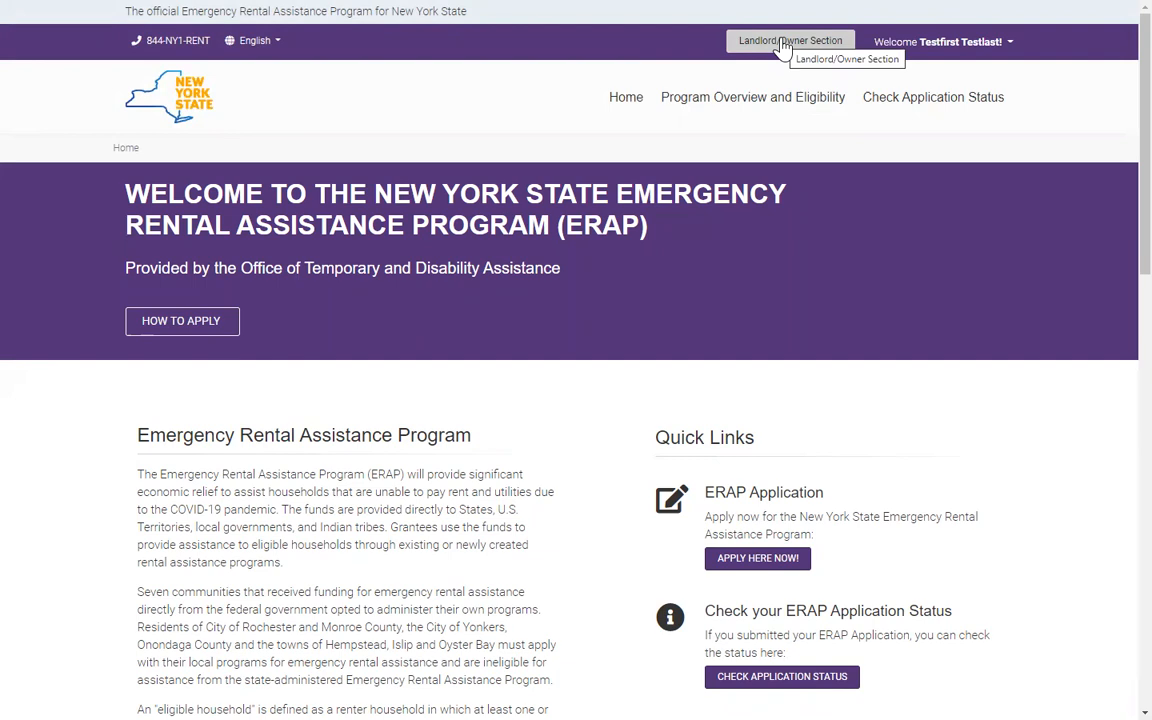
scroll(797, 309, "down", 2)
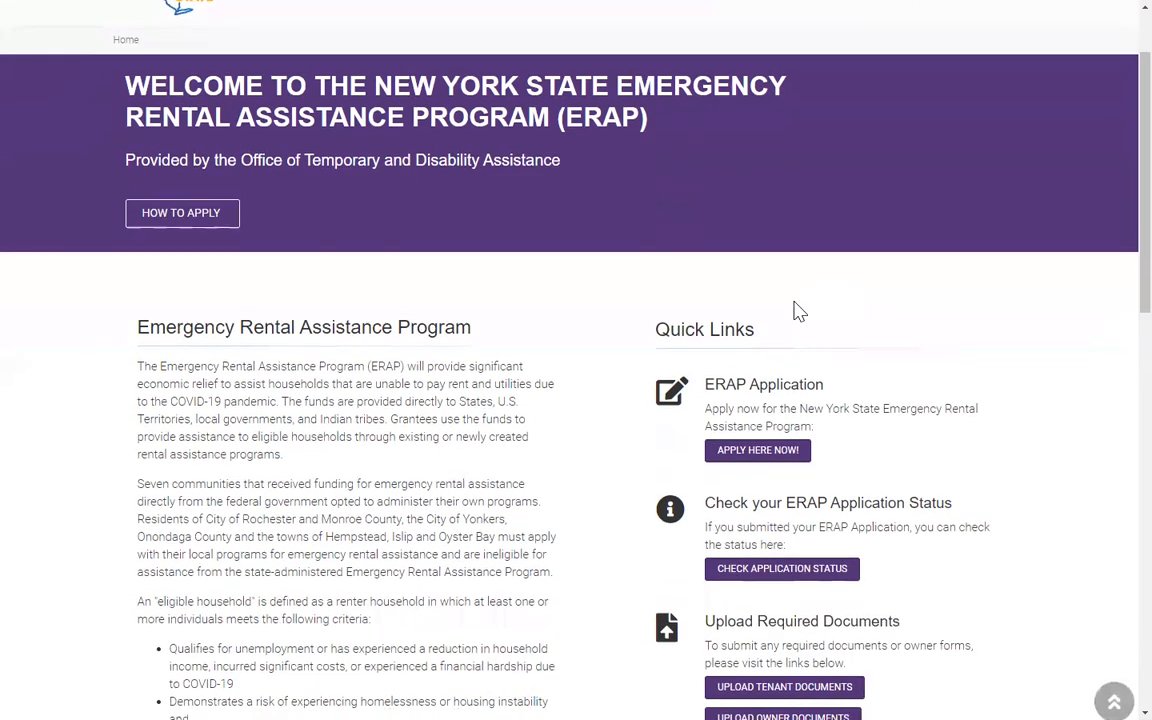
scroll(797, 309, "down", 2)
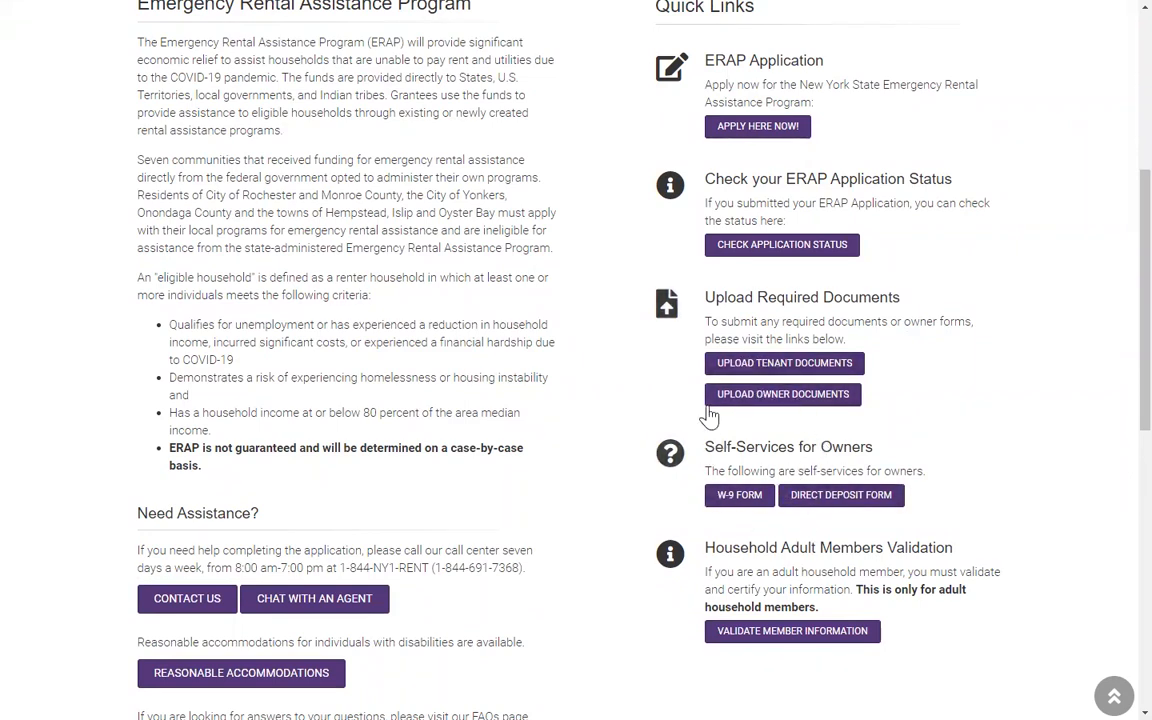
scroll(712, 412, "up", 3)
scroll(717, 402, "up", 1)
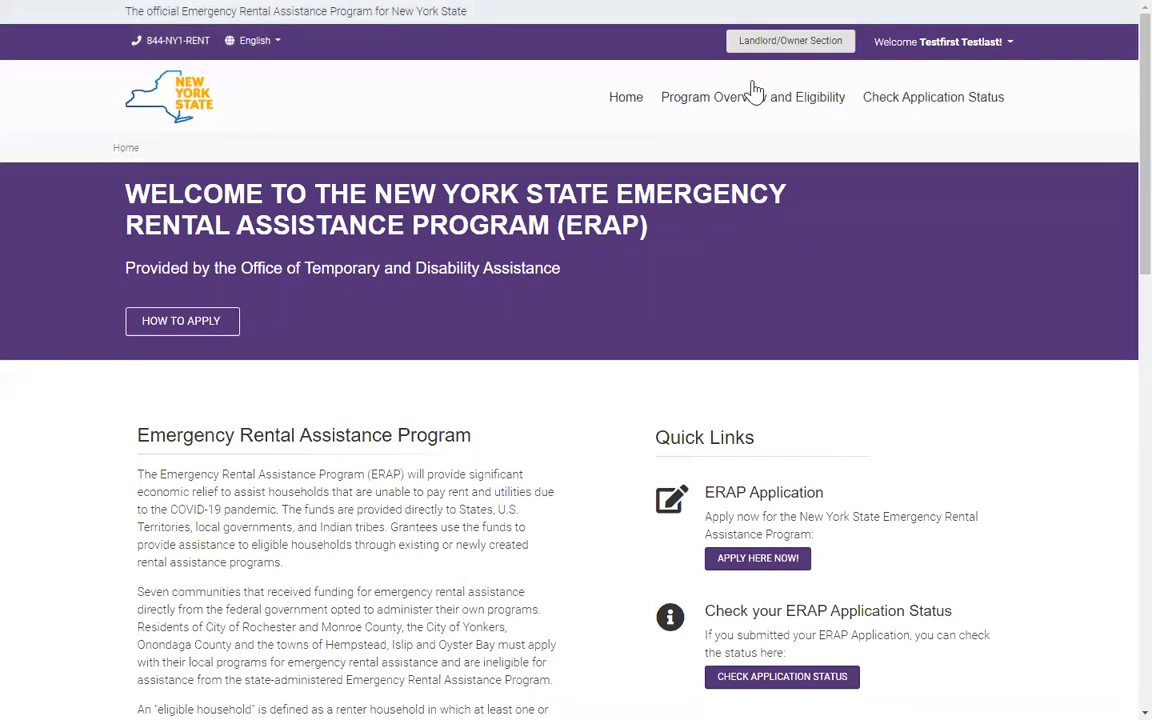
Step: From the Landlord/Owner Section, review the blank IRS W9 Information form, then go back
left_click(771, 40)
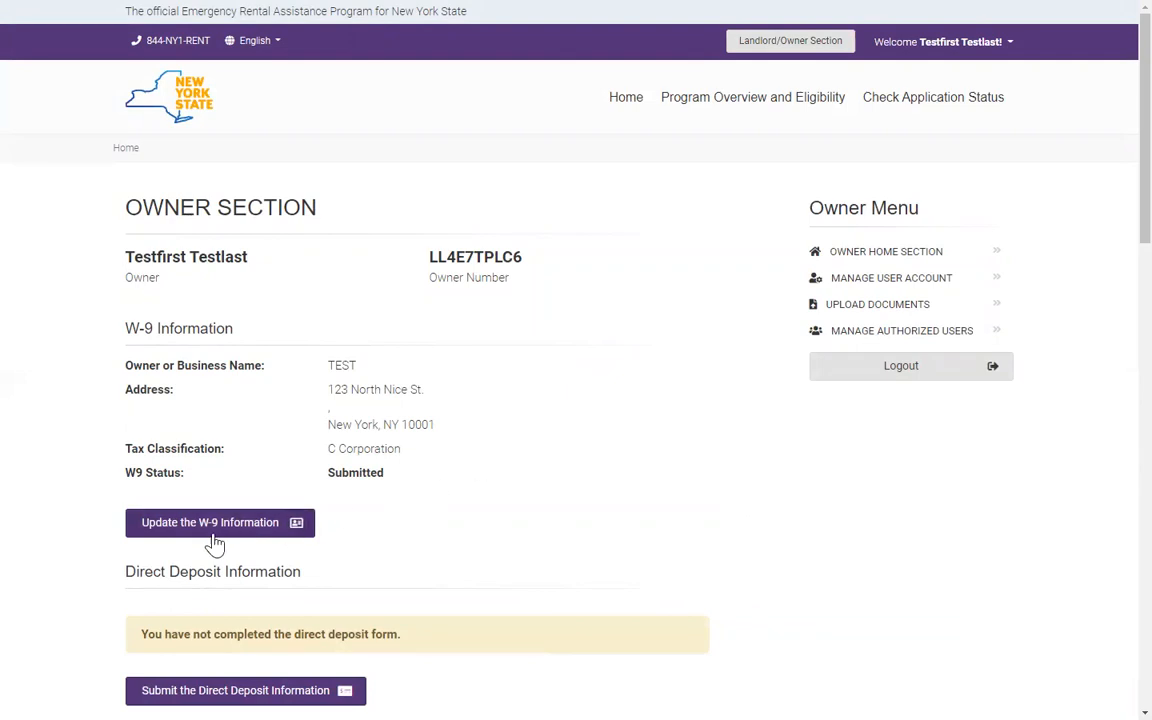
left_click(252, 527)
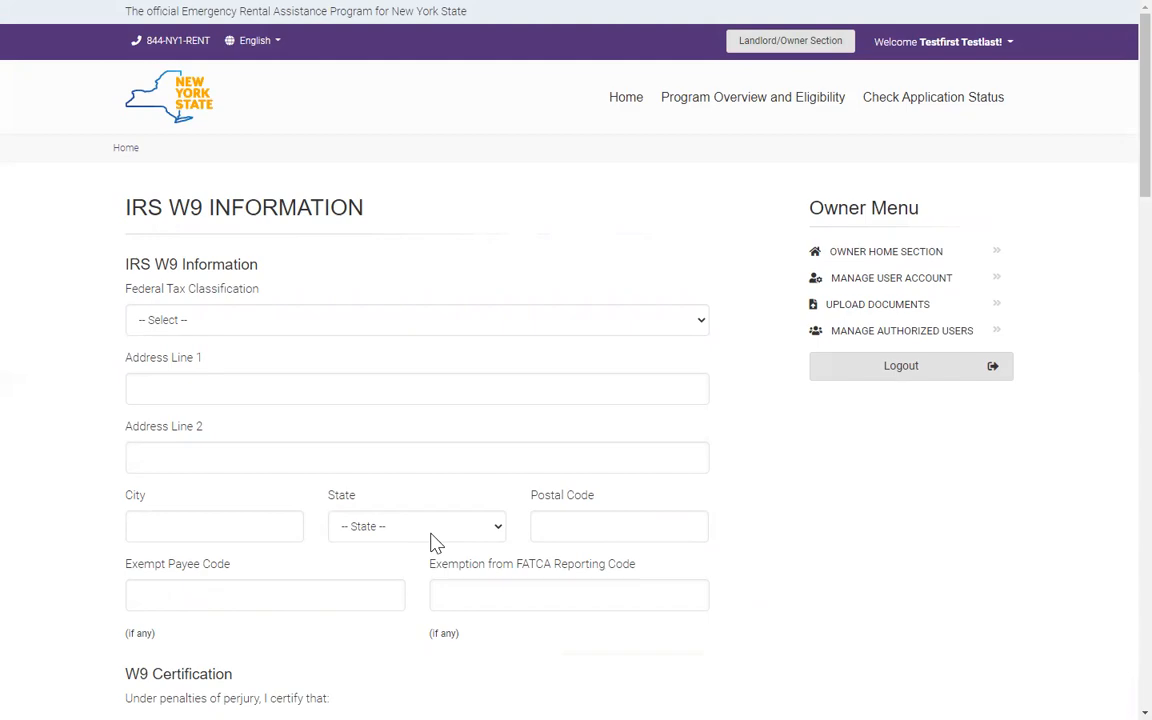
scroll(436, 542, "down", 1)
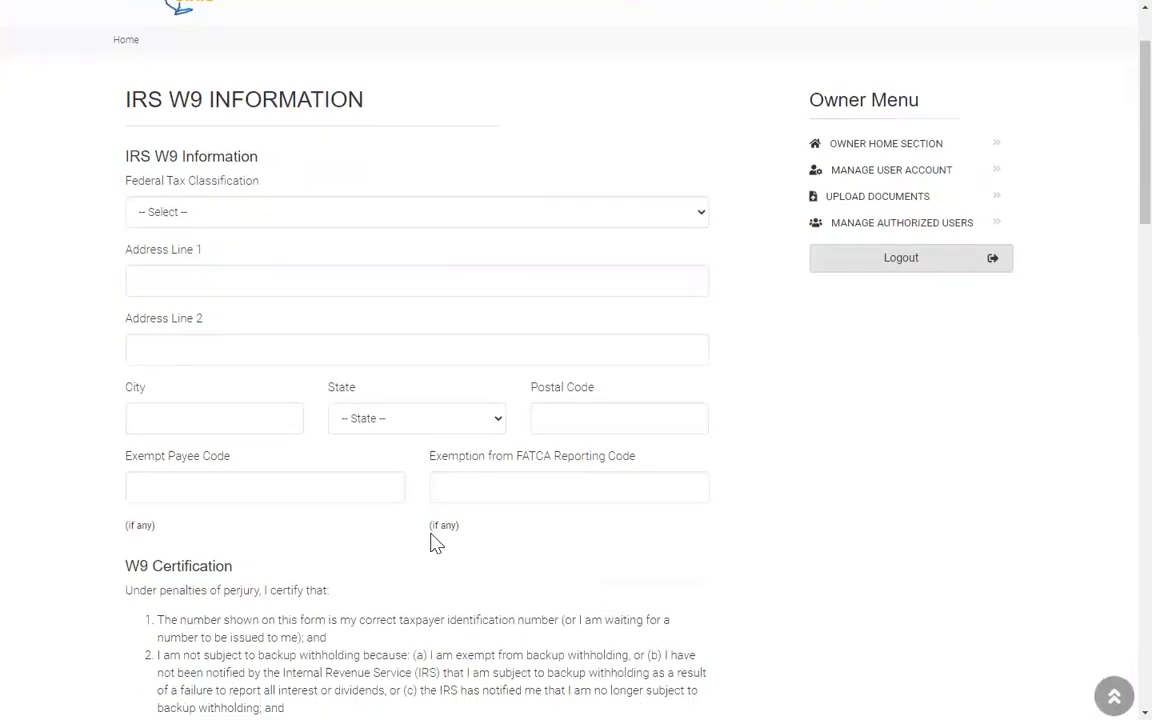
scroll(436, 542, "down", 7)
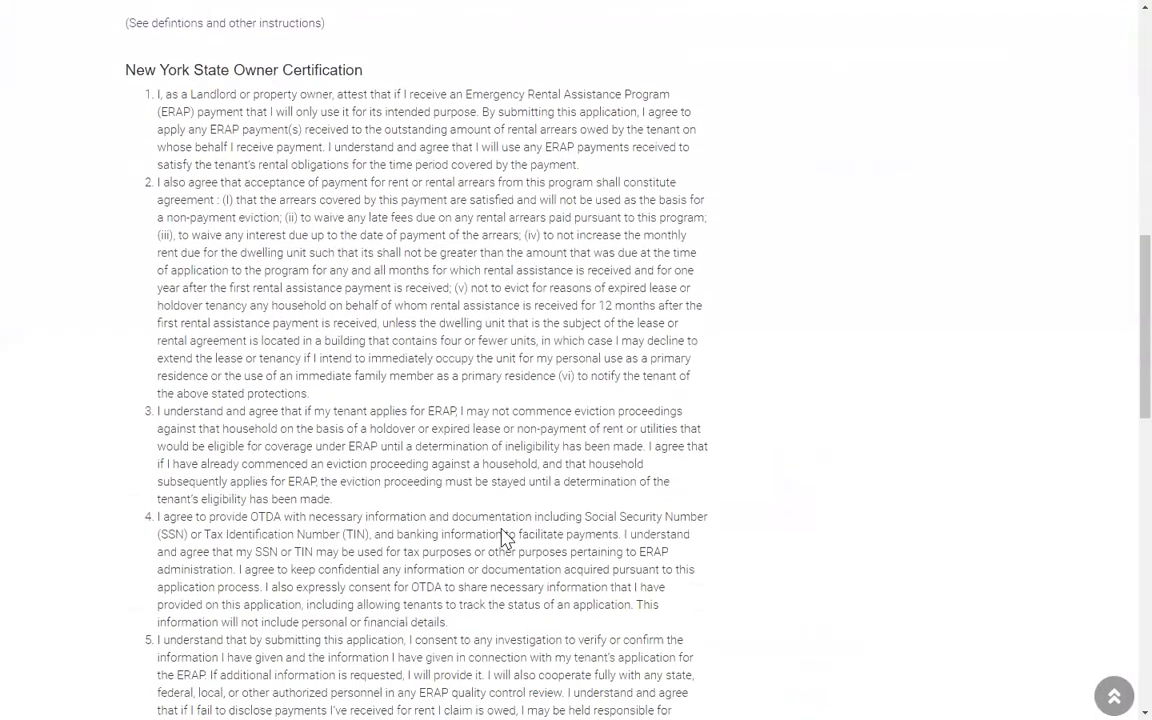
scroll(505, 538, "down", 5)
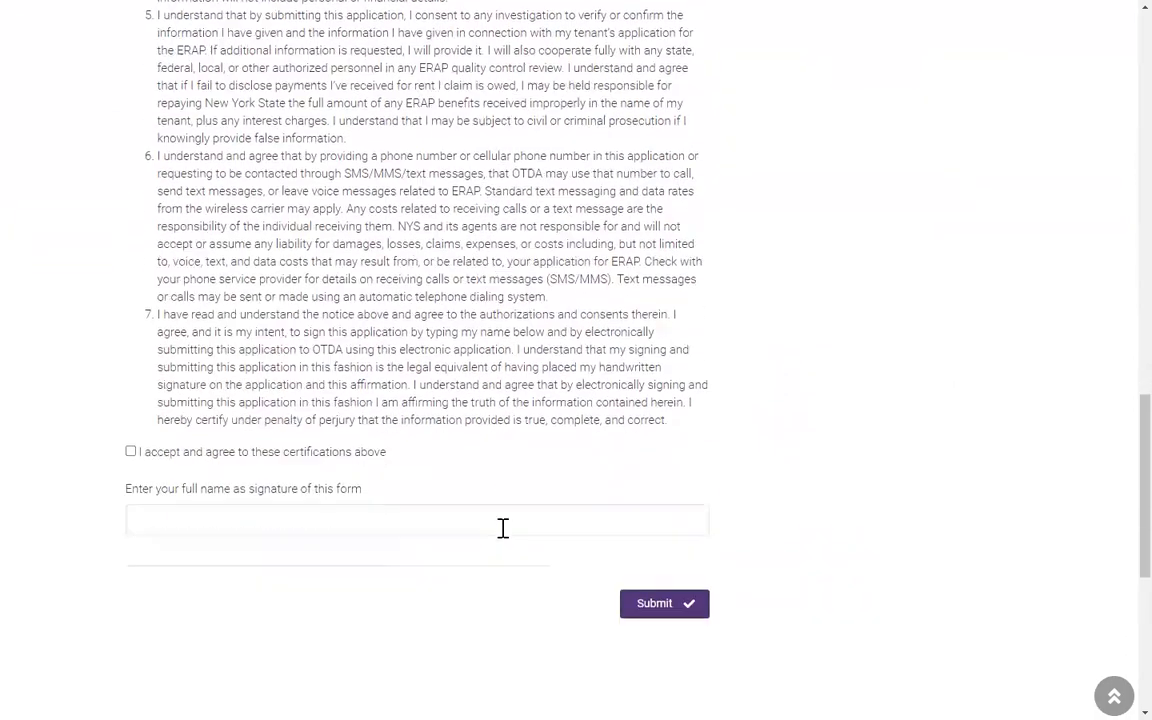
scroll(501, 527, "up", 15)
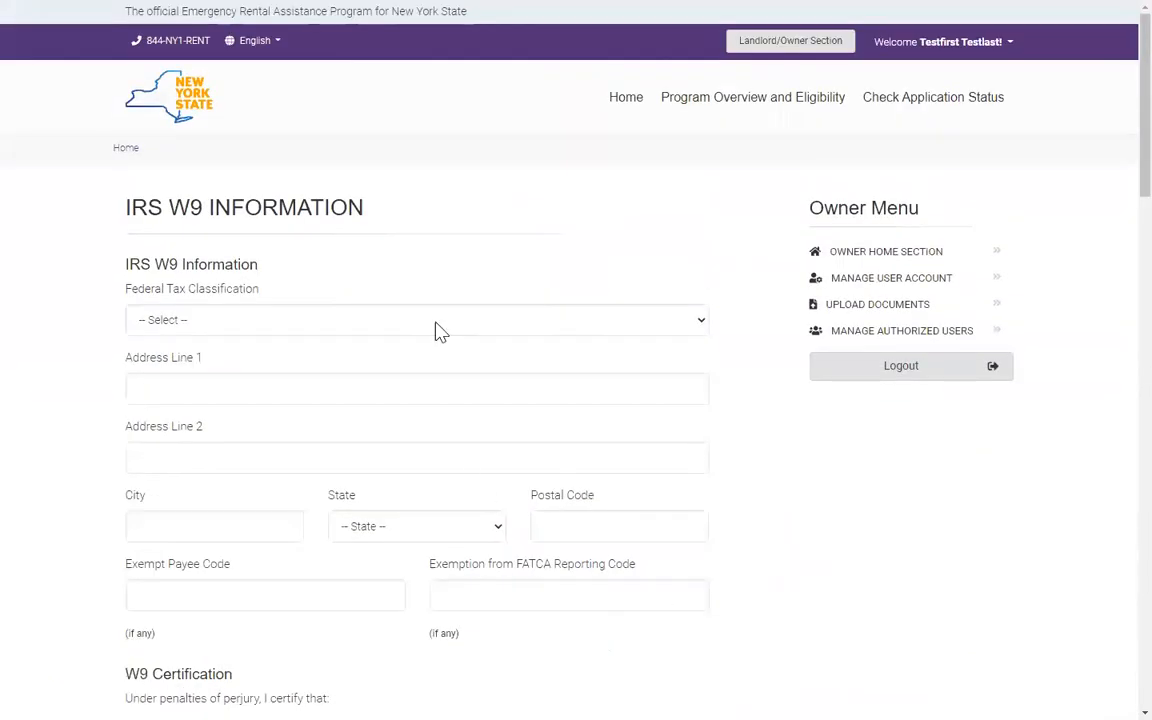
mouse_move(146, 3)
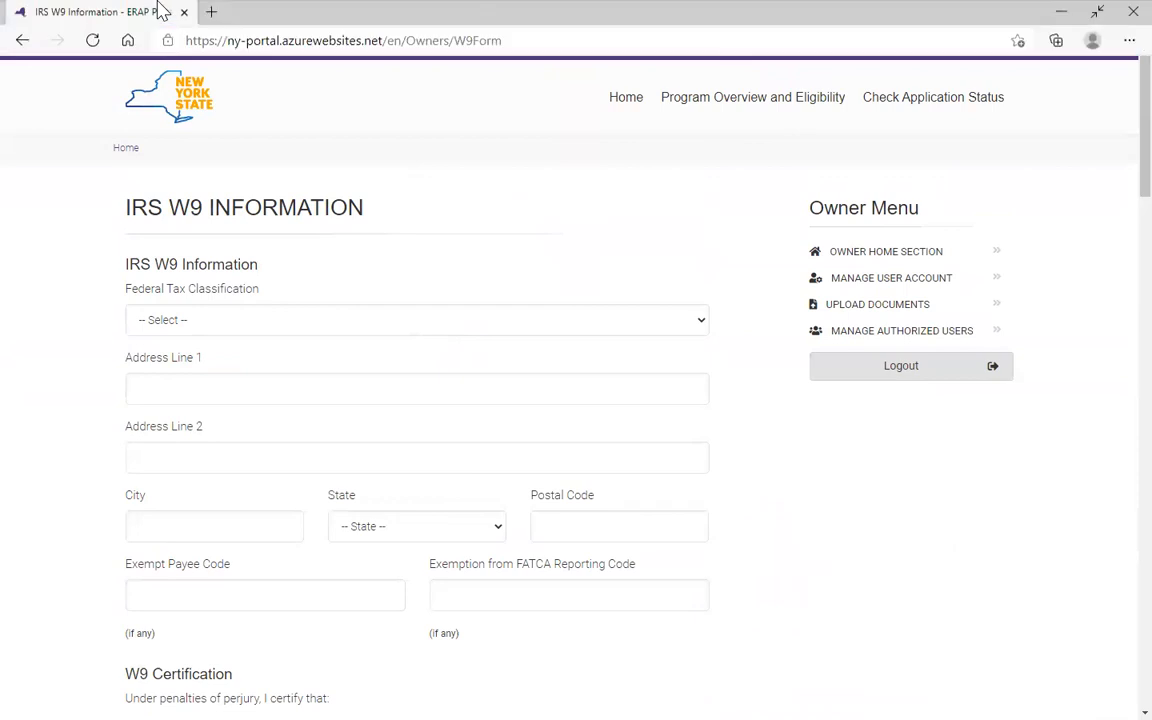
left_click(22, 41)
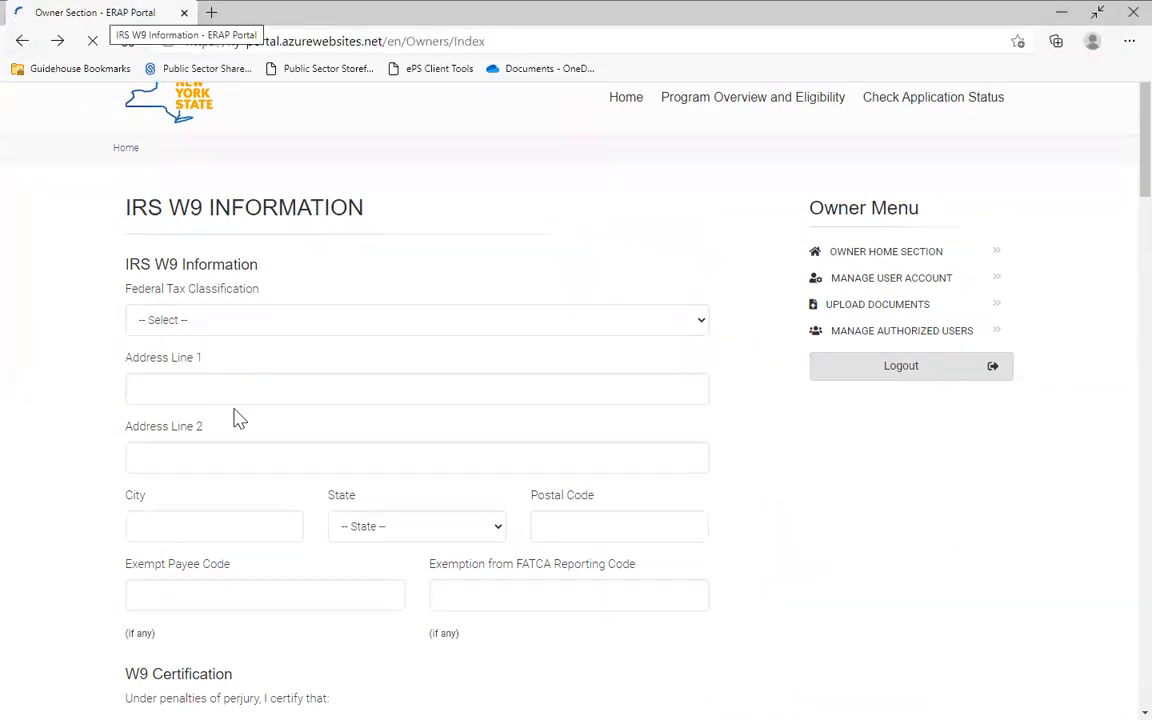
Step: Scroll through the empty Direct Deposit Information form, then go back to the Owner Section
scroll(235, 490, "down", 1)
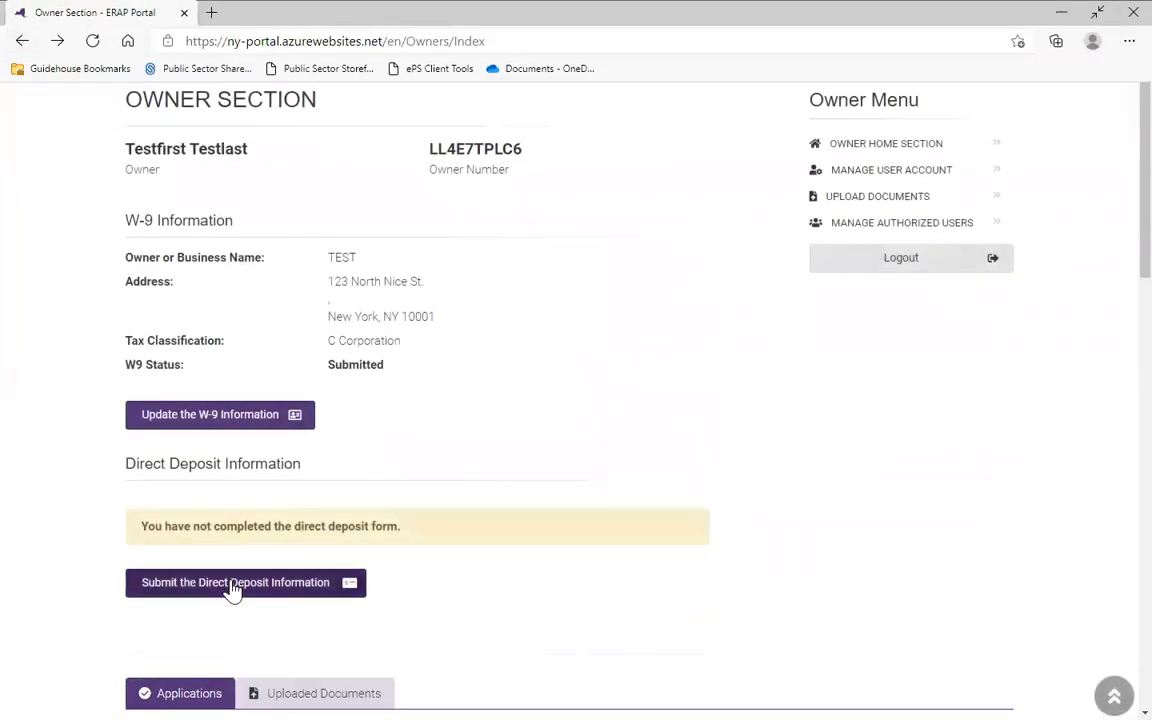
left_click(222, 582)
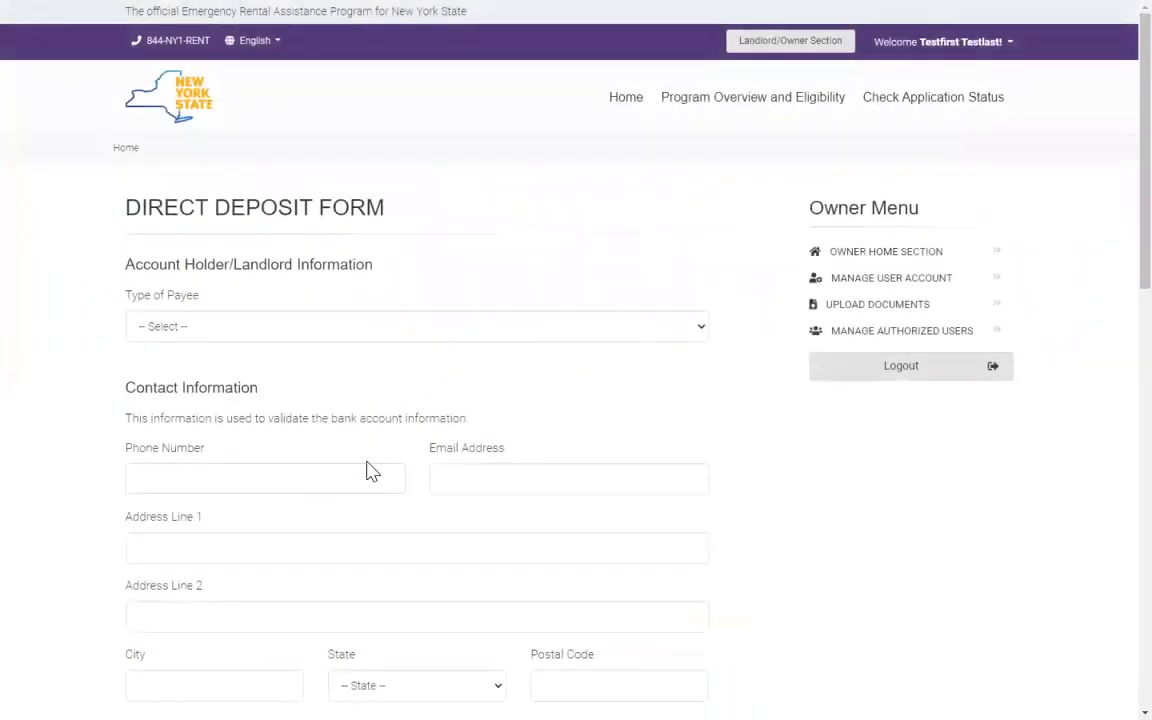
scroll(370, 470, "down", 1)
scroll(370, 470, "down", 1)
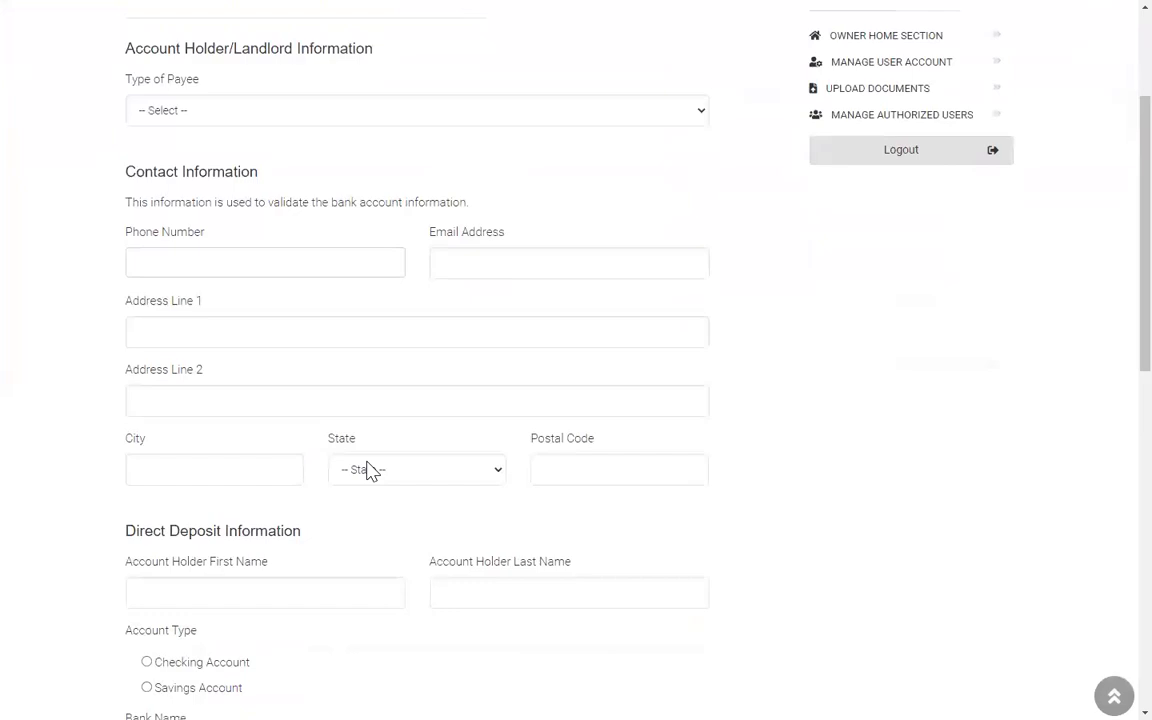
scroll(370, 470, "down", 1)
scroll(368, 470, "down", 1)
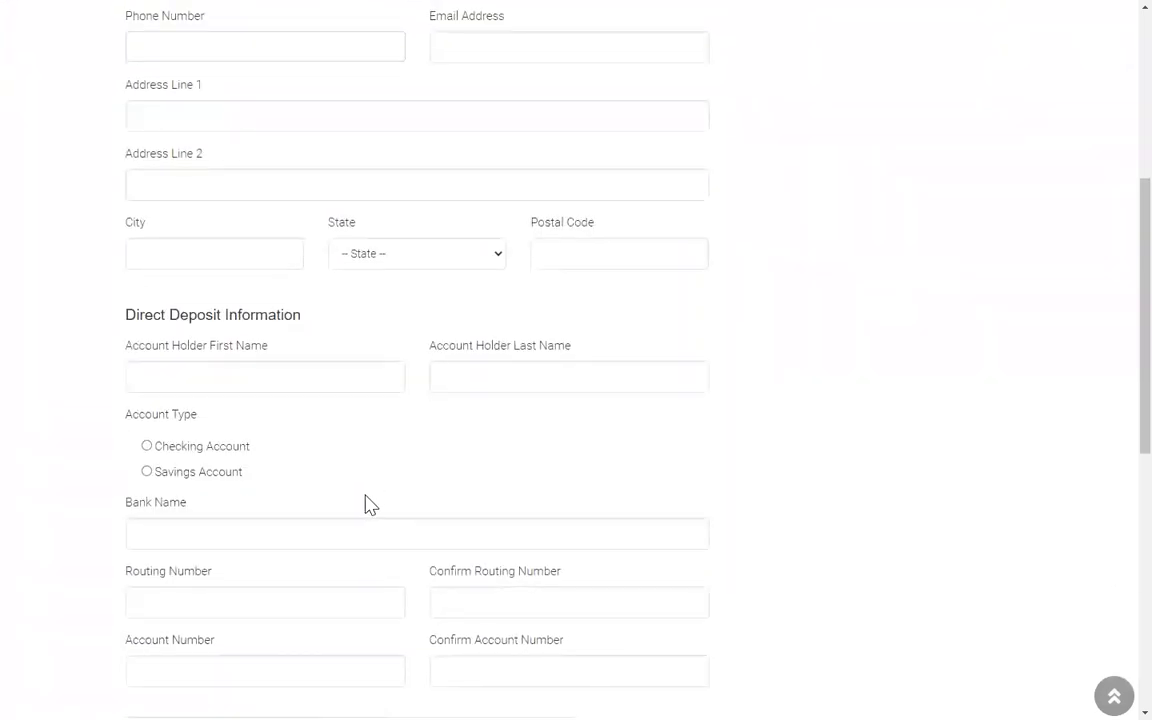
scroll(368, 504, "up", 4)
mouse_move(57, 46)
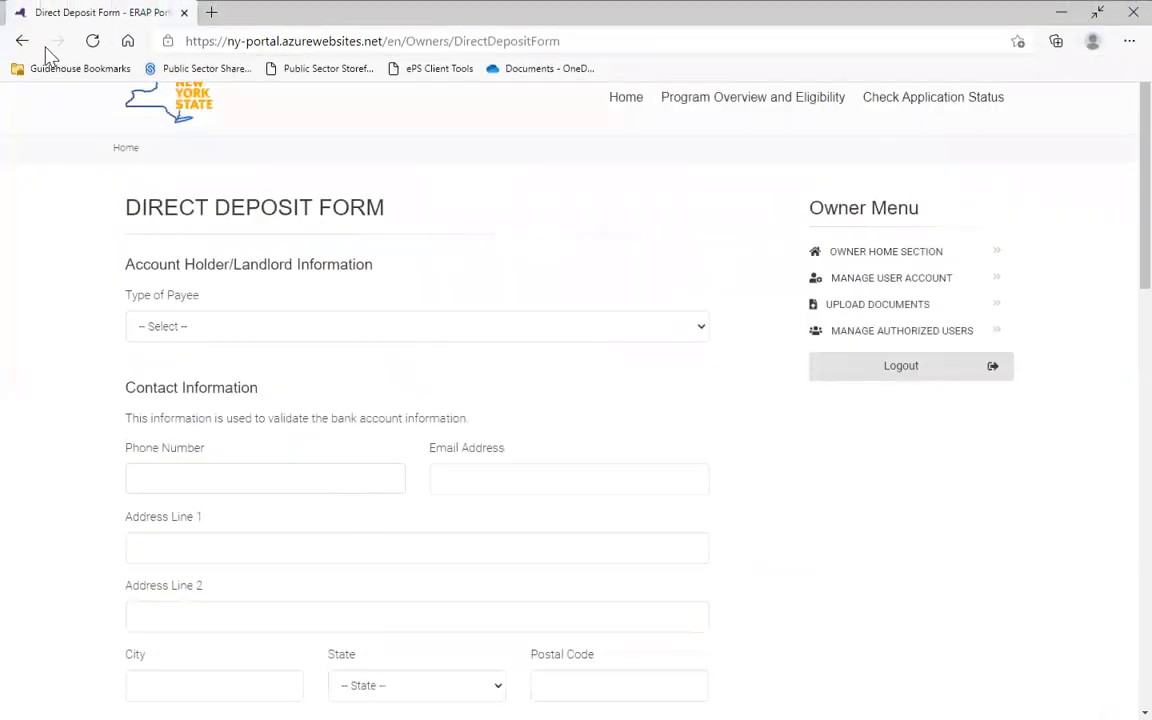
left_click(21, 43)
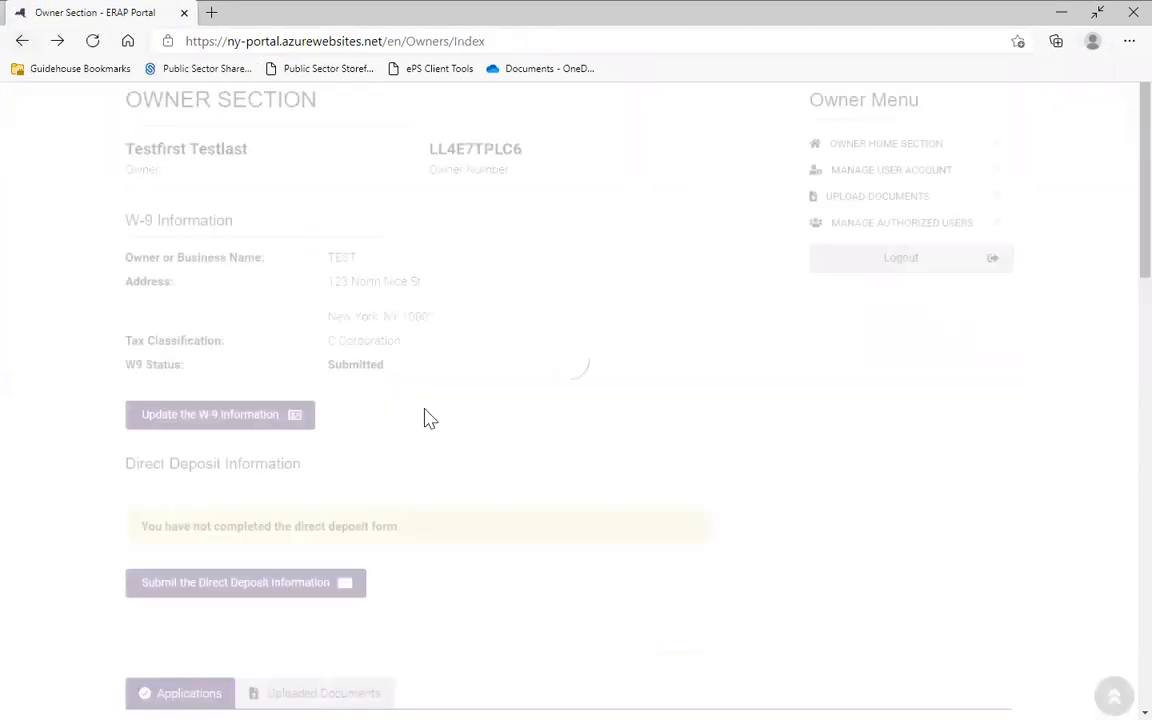
Step: Check the Uploaded Documents and Applications tabs, then start an Add ERAP Application
scroll(441, 420, "down", 5)
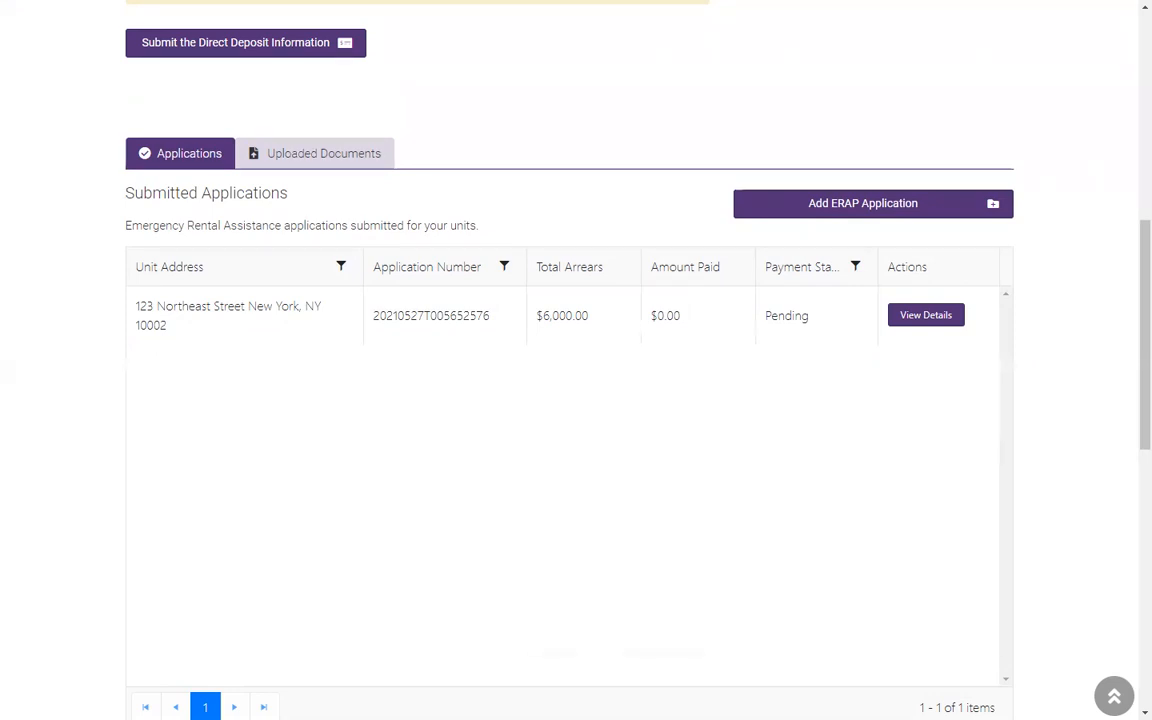
left_click(305, 152)
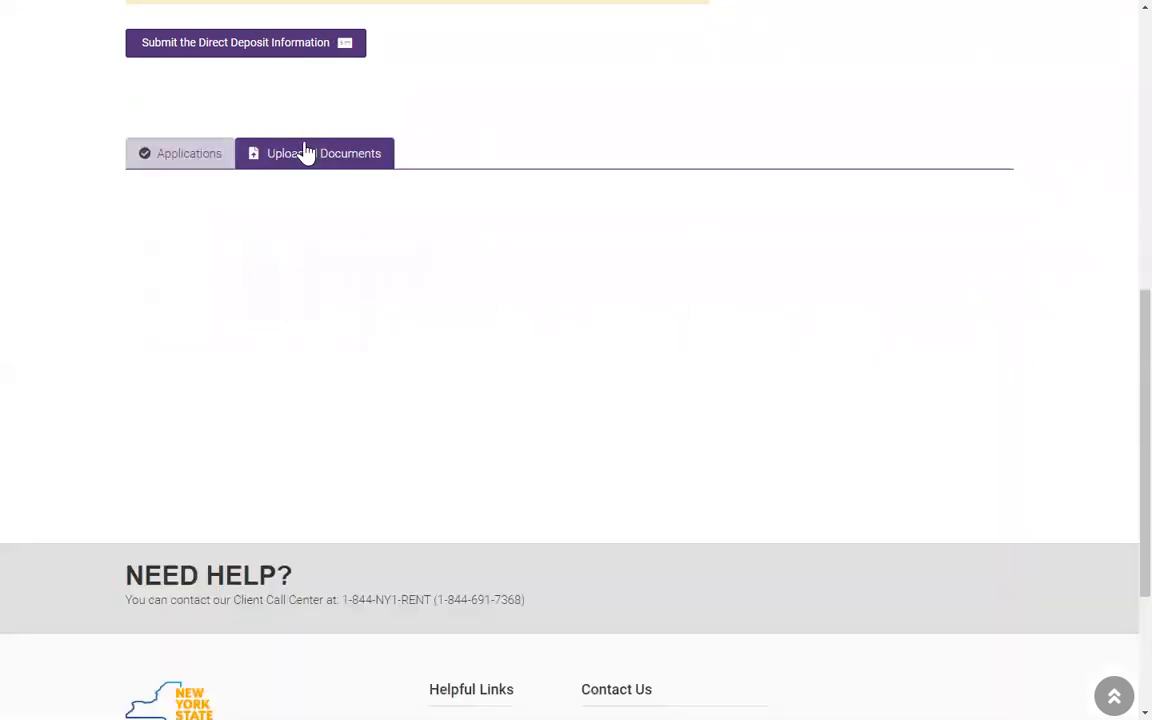
left_click(165, 158)
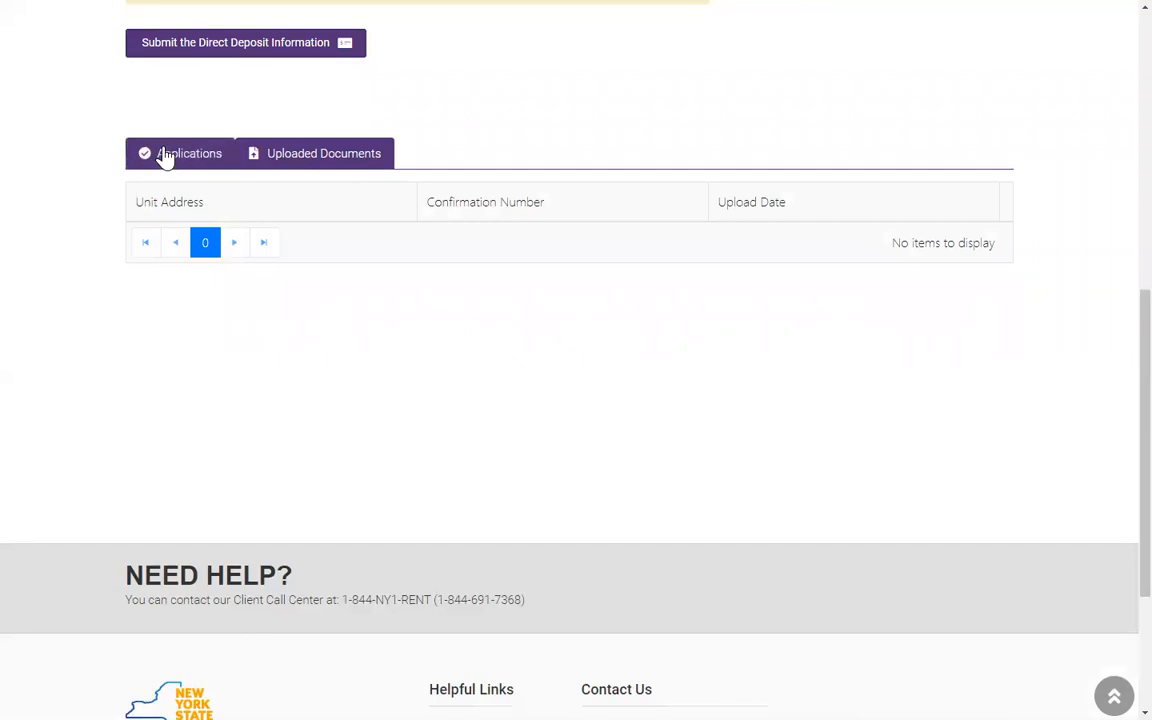
left_click(165, 158)
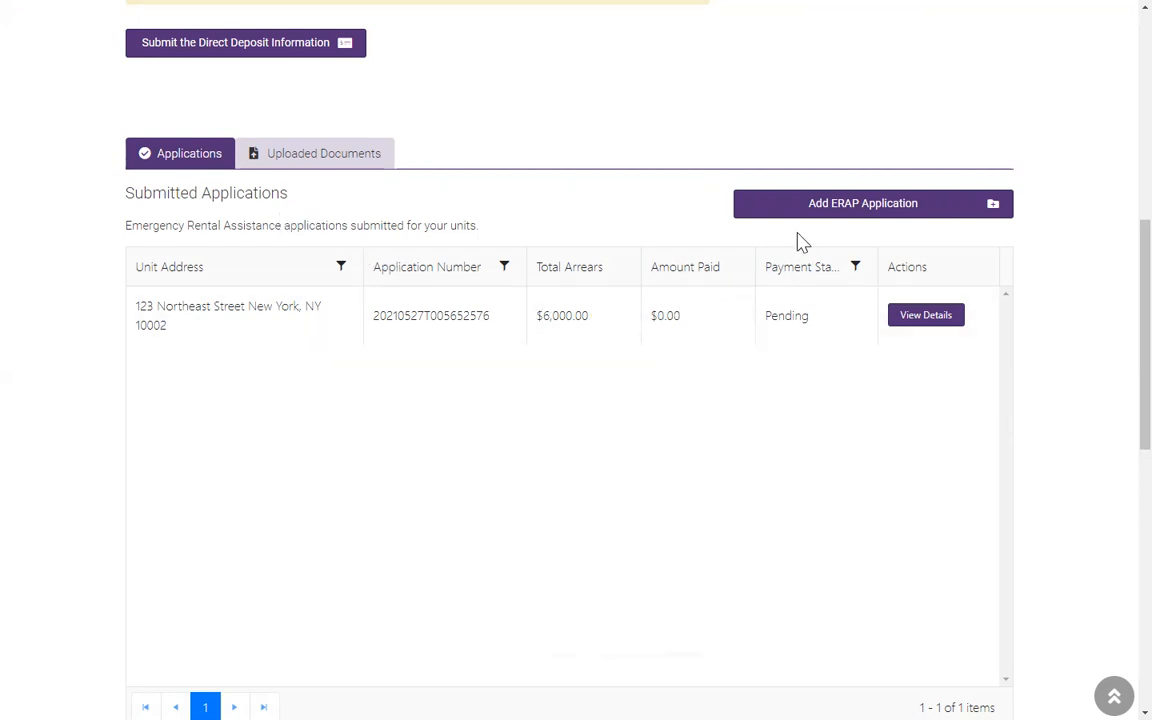
left_click(829, 213)
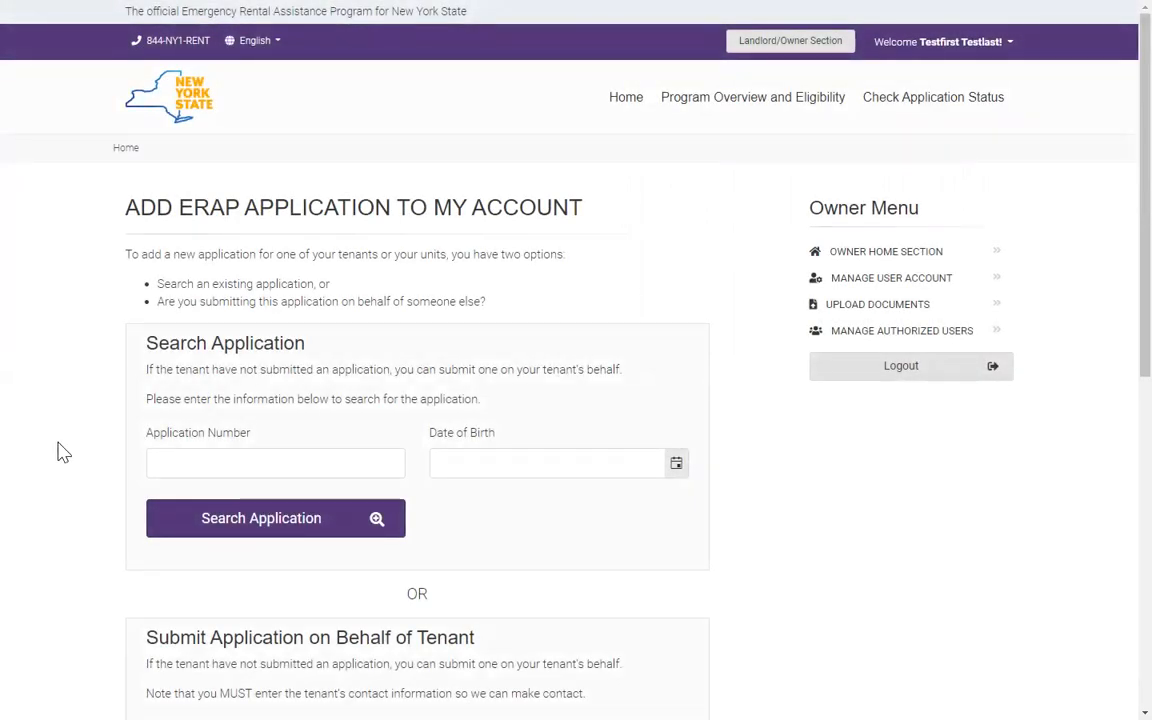
Step: Search for the tenant's application using the pasted application number and the tenant's date of birth
left_click(154, 460)
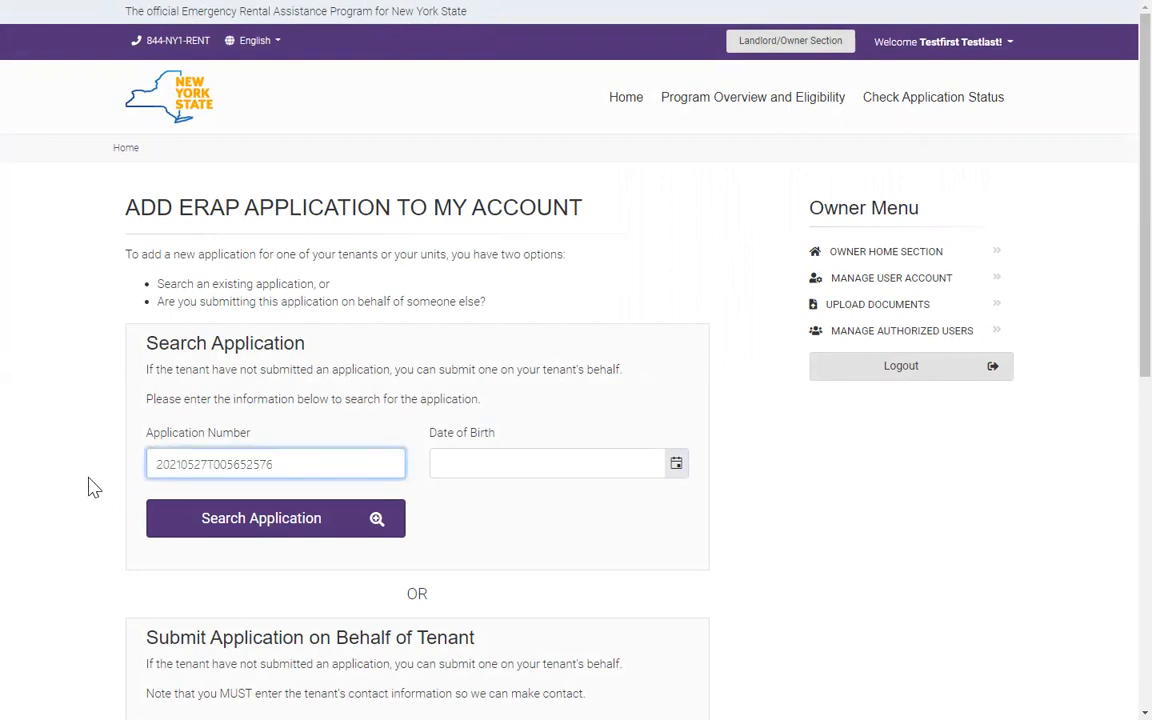
left_click(480, 463)
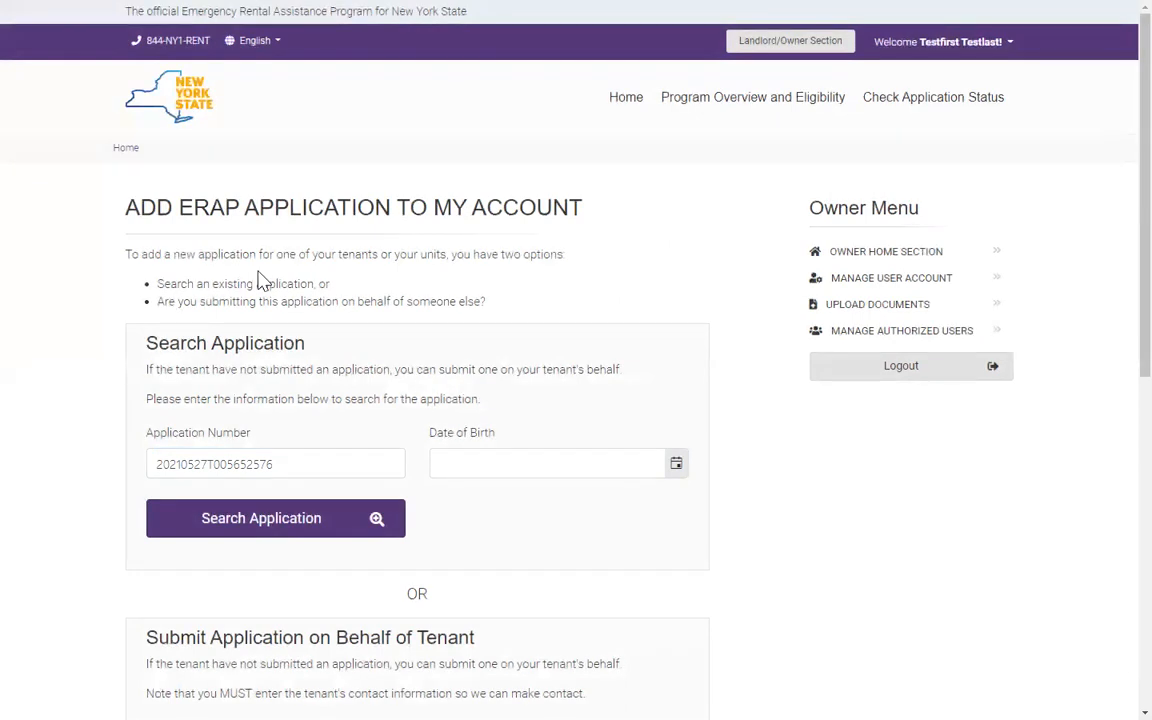
left_click(468, 462)
type("01/01/1960")
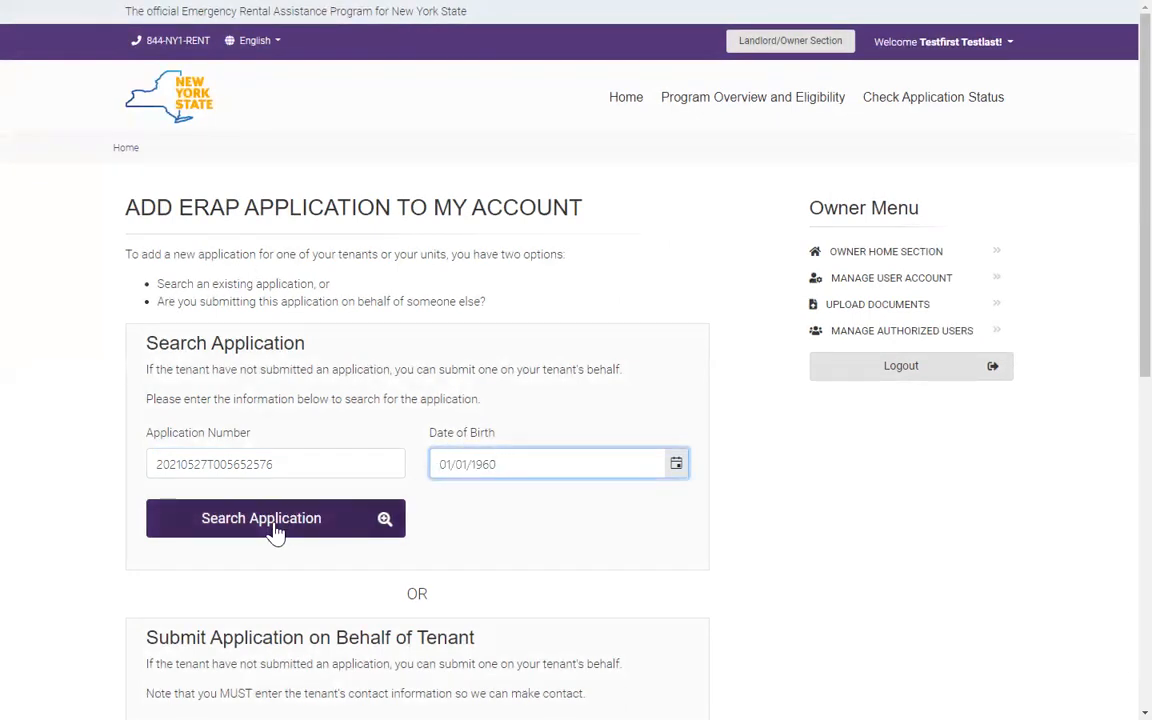
left_click(276, 520)
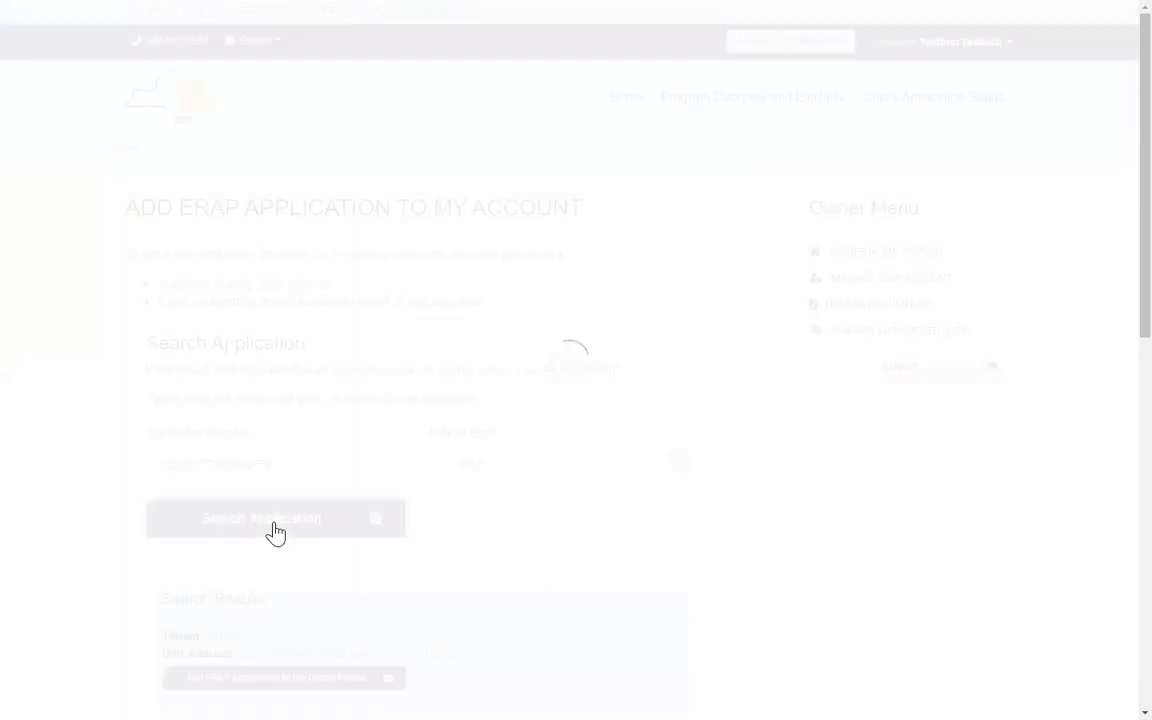
scroll(279, 430, "down", 1)
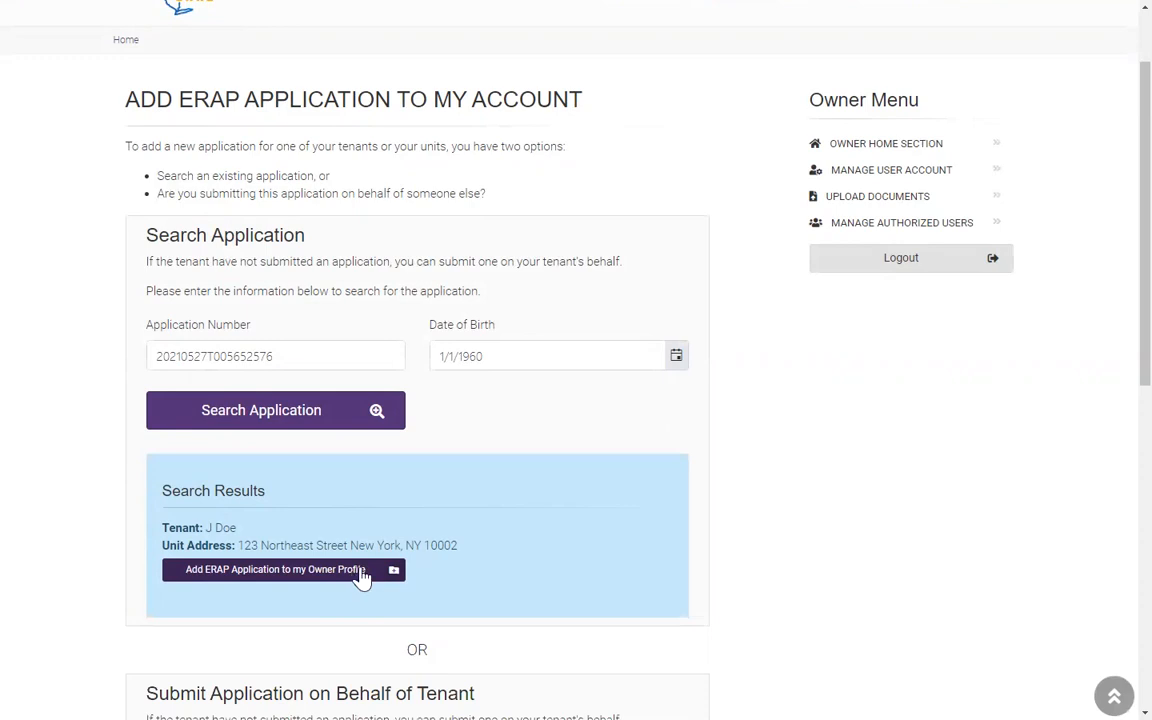
scroll(363, 578, "up", 1)
Step: Reload the Add ERAP Application page via browser Back so its search fields are empty
mouse_move(22, 6)
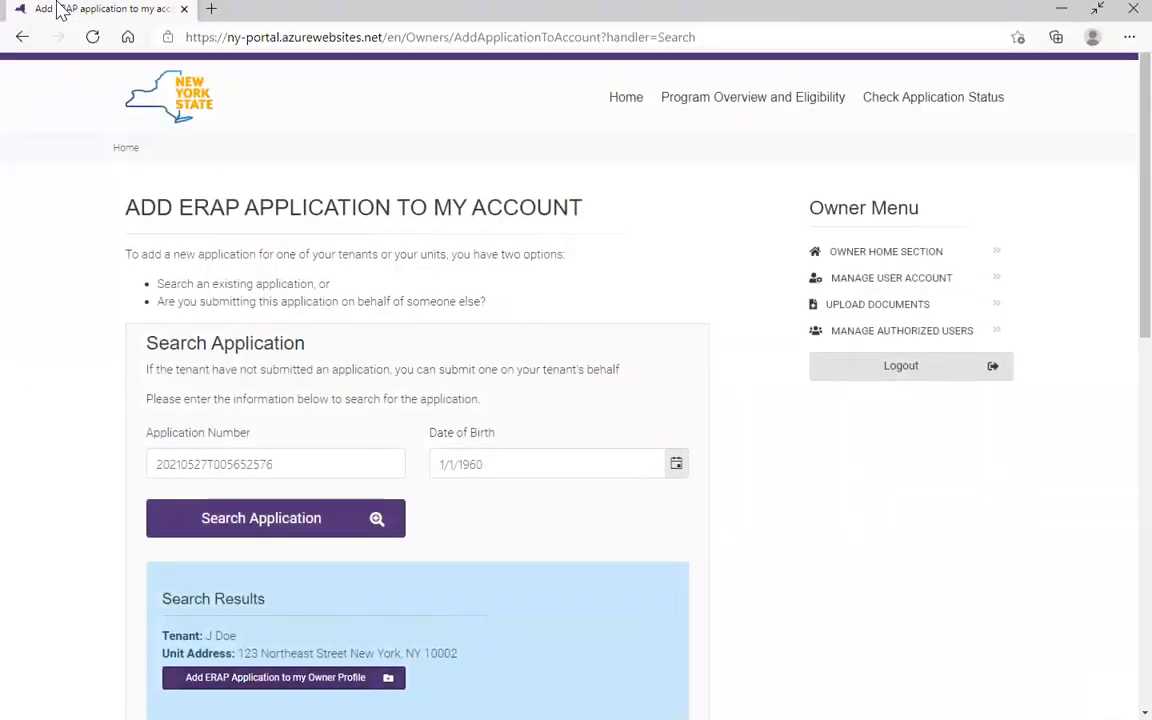
left_click(24, 42)
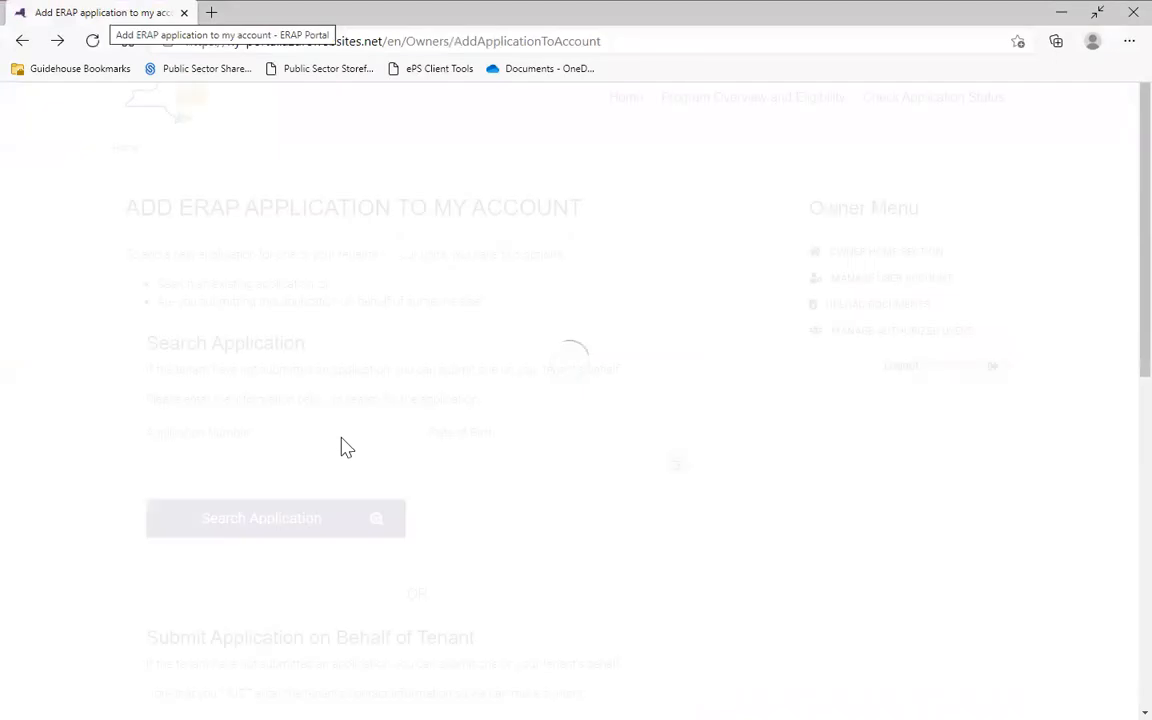
scroll(338, 516, "down", 4)
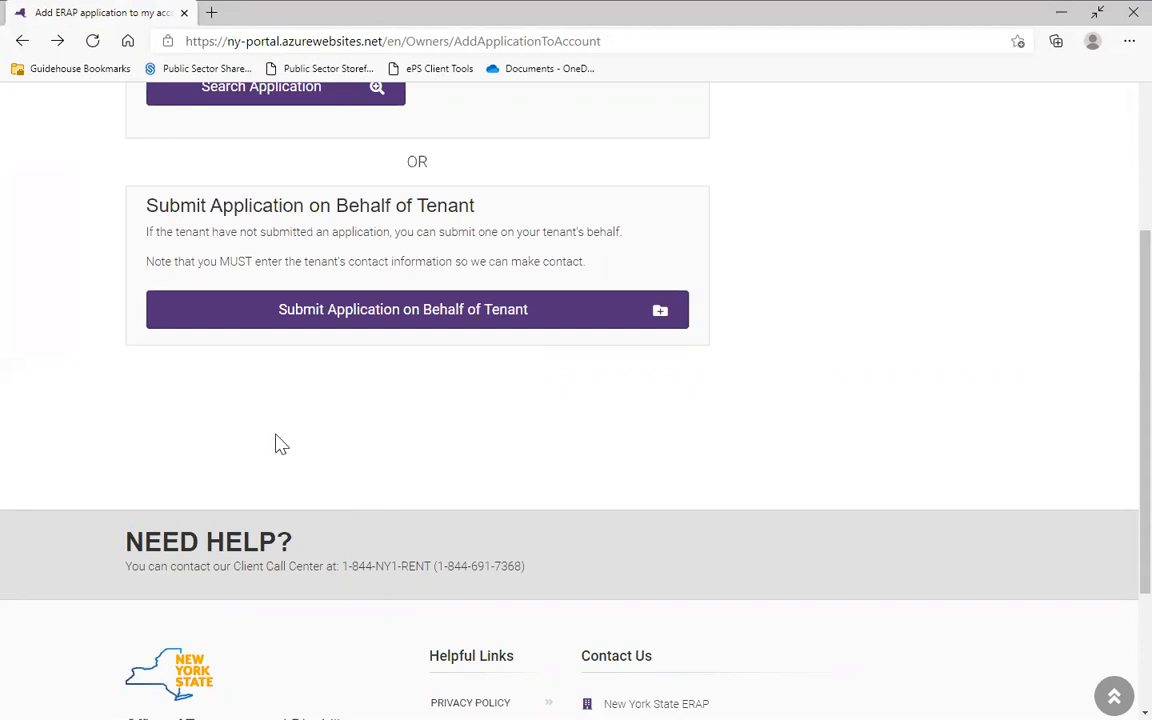
scroll(612, 508, "up", 5)
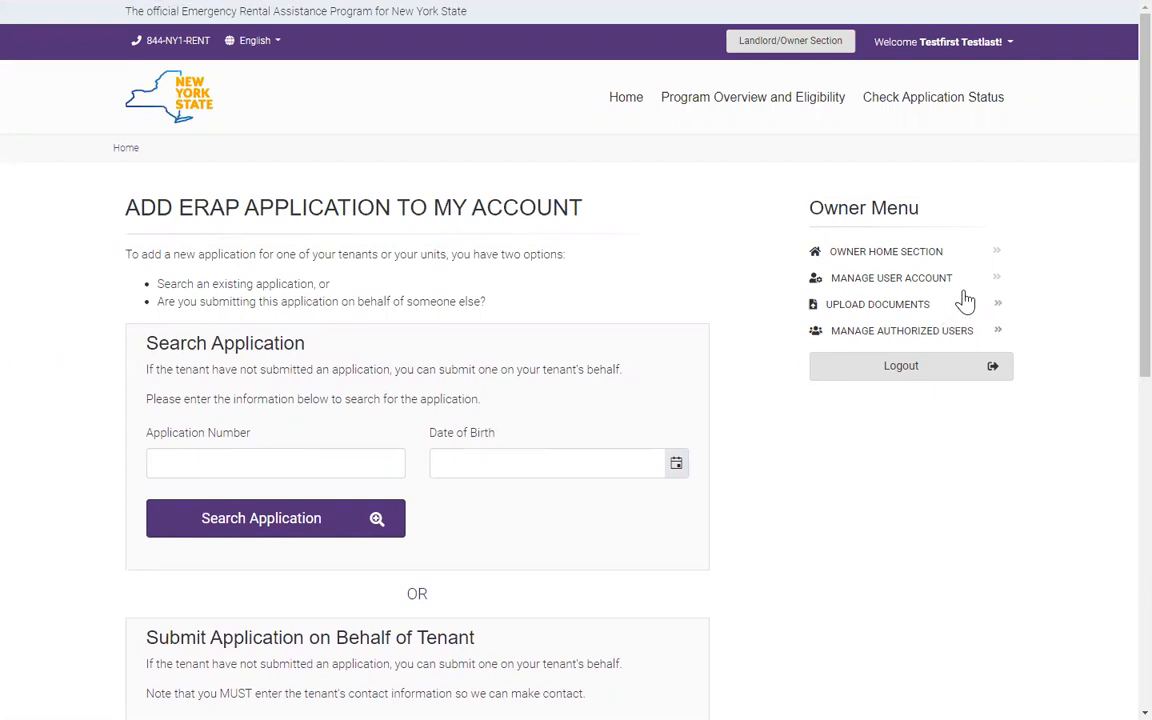
Step: Open Upload Documents from the Owner Menu and expand the Document Type list
left_click(863, 312)
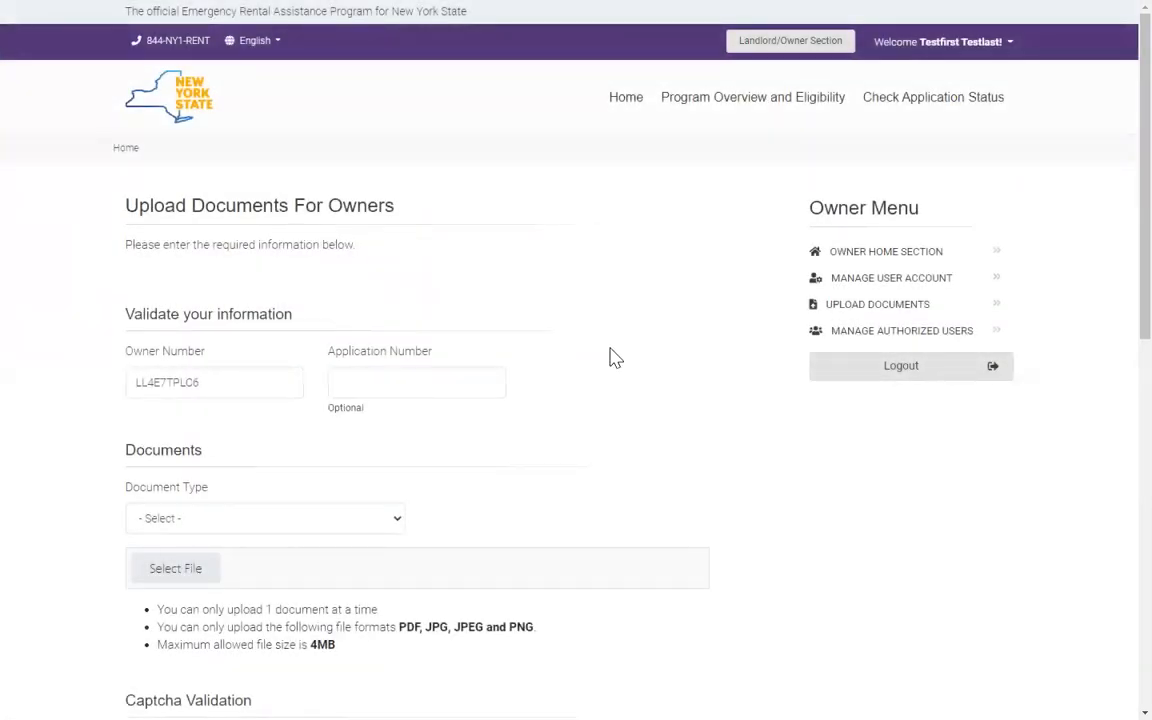
left_click(263, 528)
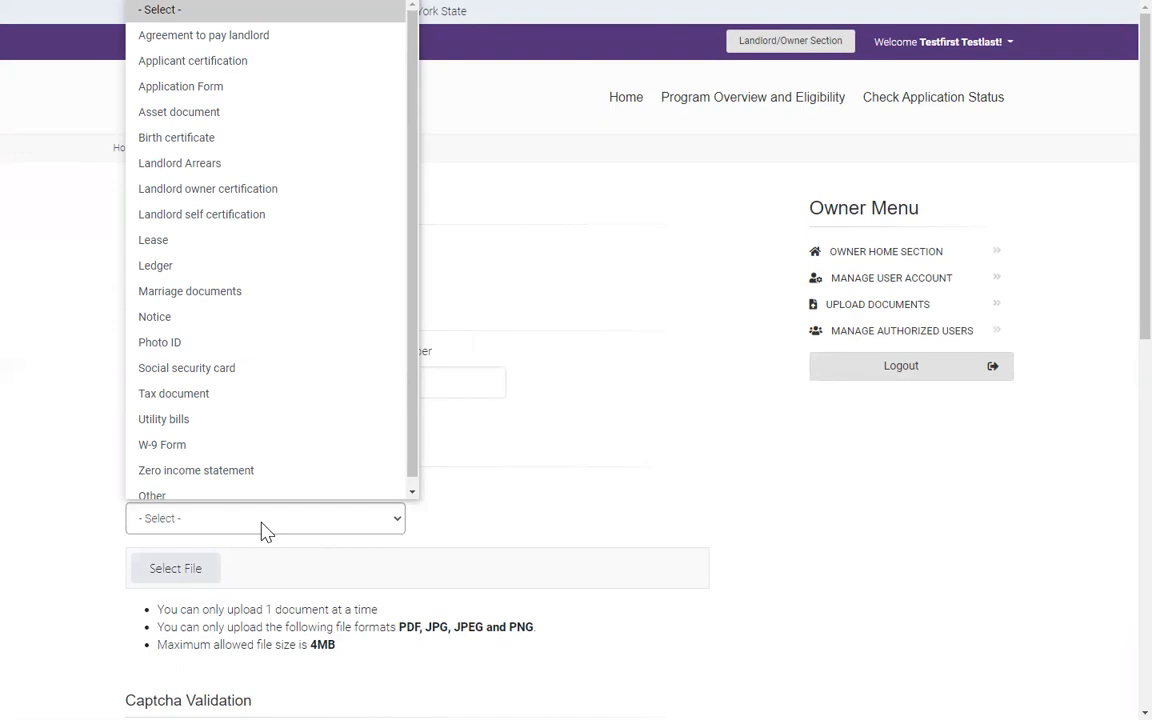
Step: Close the Document Type list without choosing a type, leaving it flagged required
key("z")
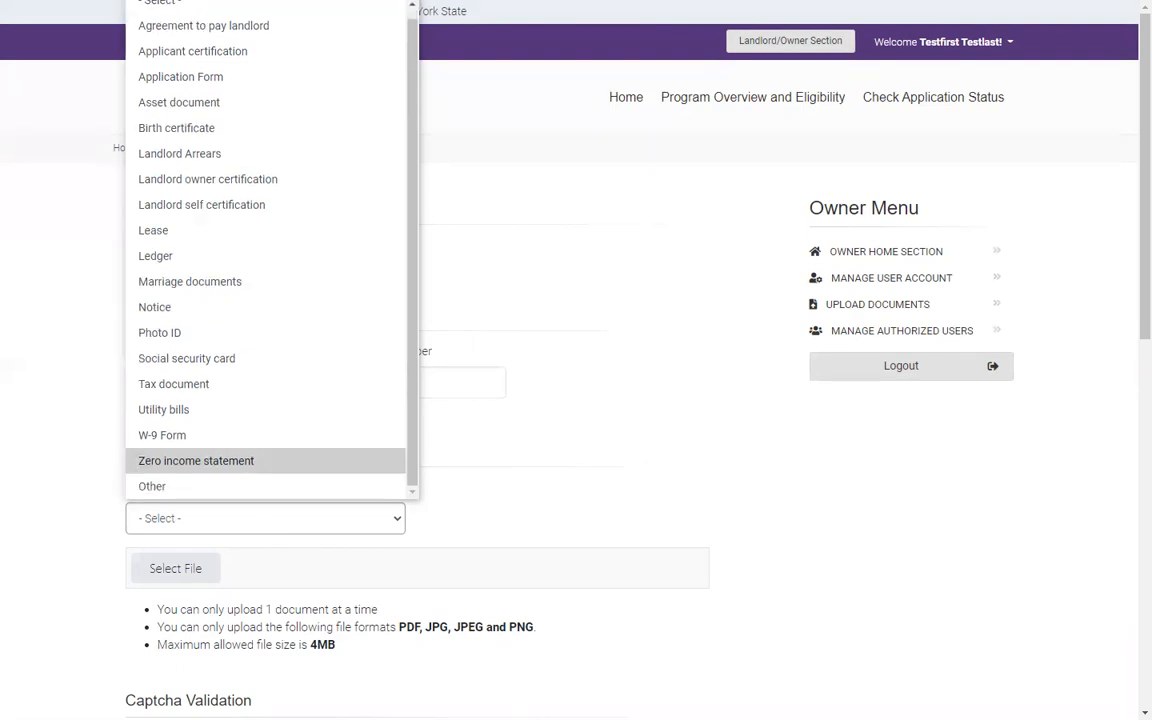
key("Escape")
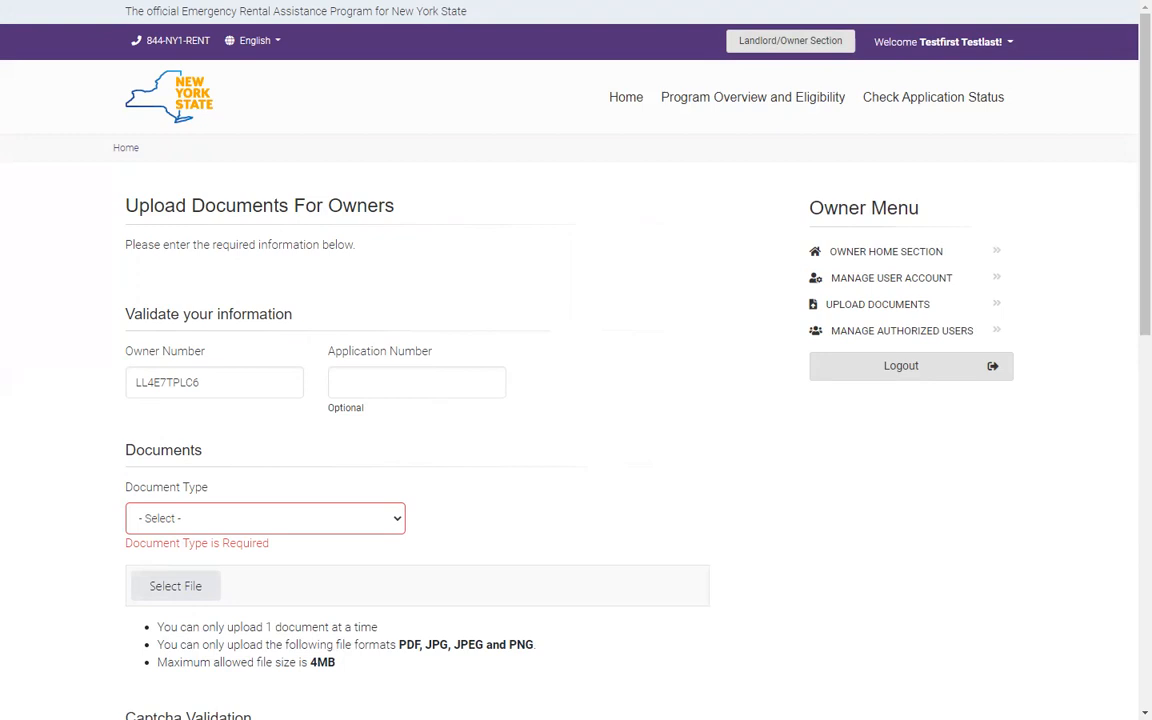
Step: View the pending application's details from the Landlord/Owner Section, then return Home
left_click(800, 55)
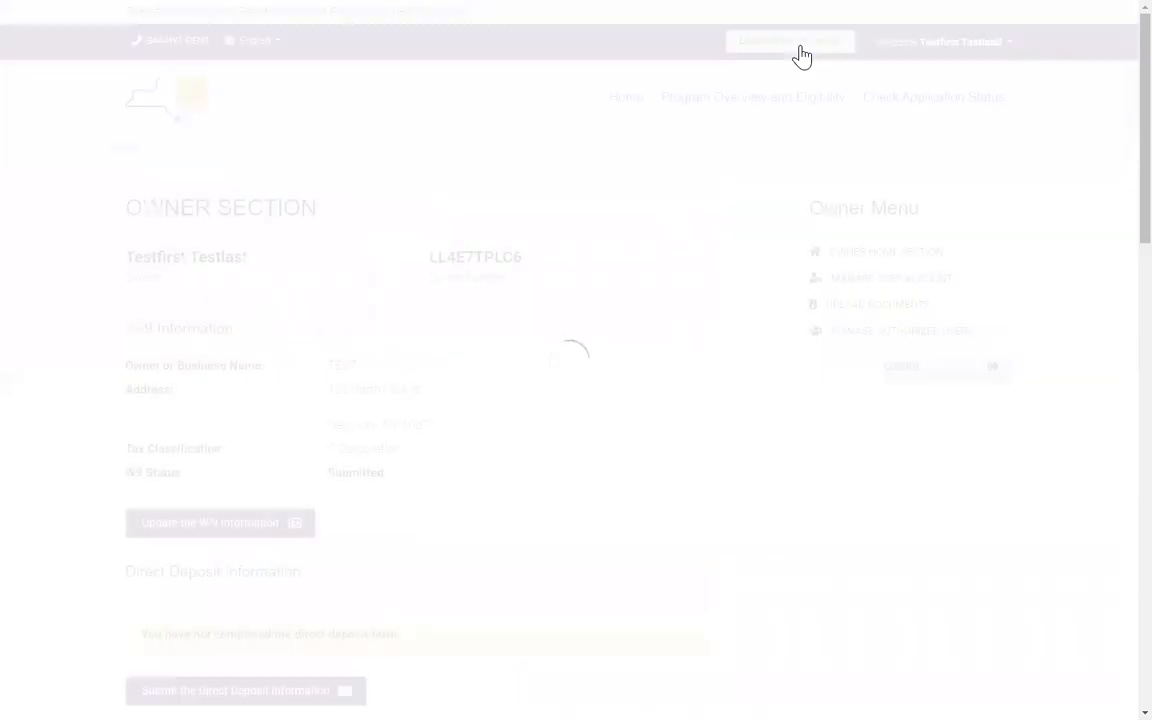
scroll(599, 247, "down", 5)
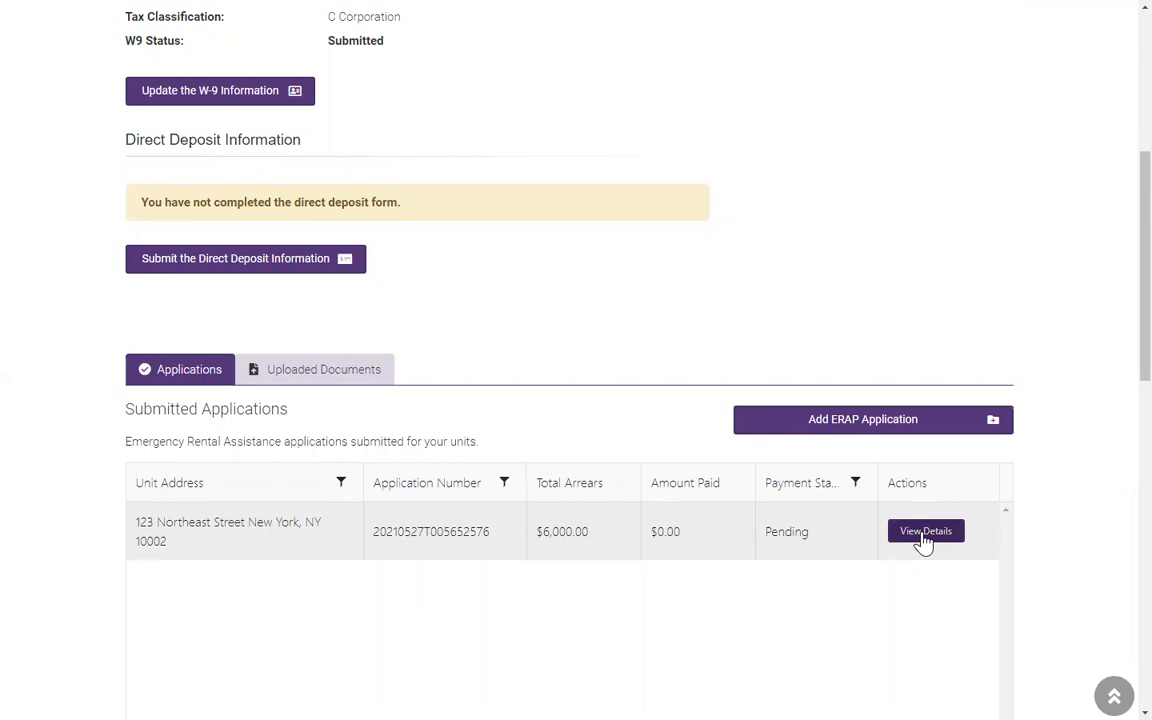
left_click(925, 536)
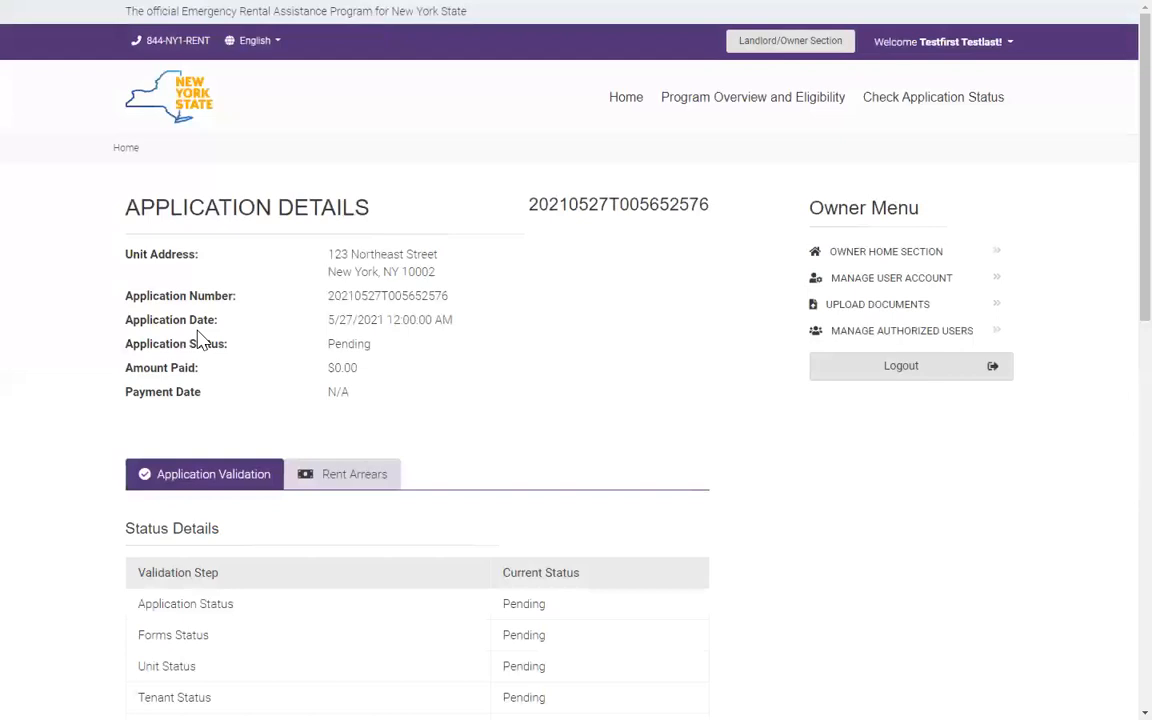
left_click(125, 155)
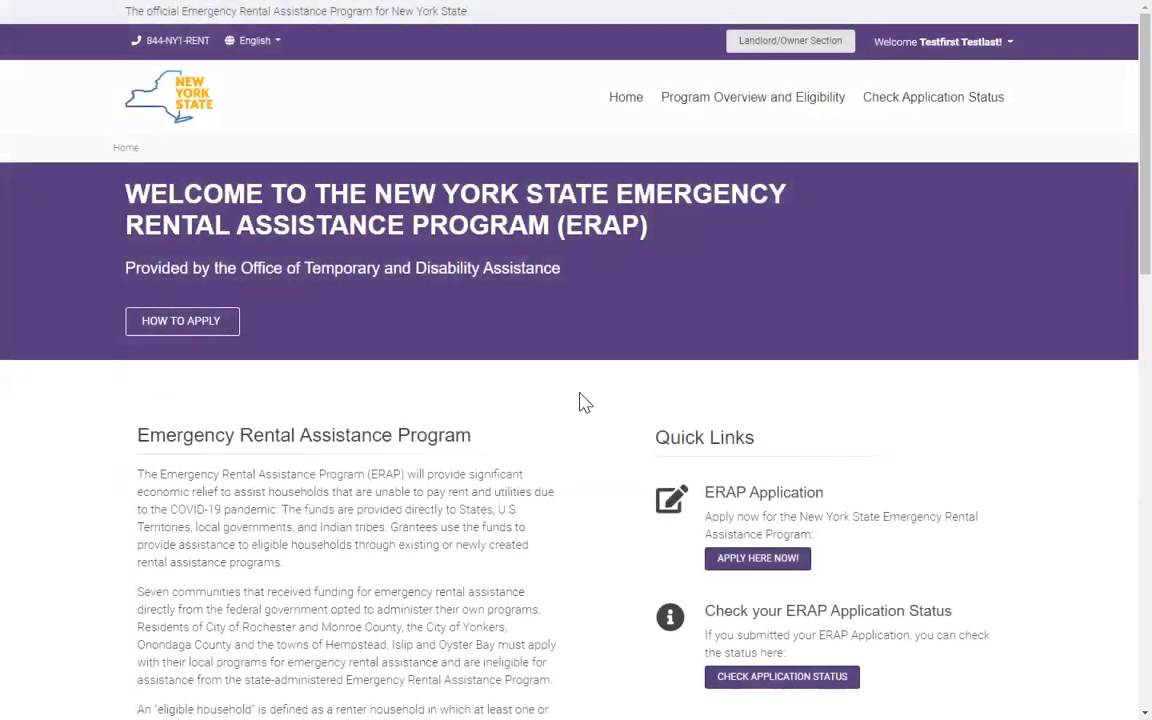
scroll(600, 420, "down", 2)
left_click(736, 468)
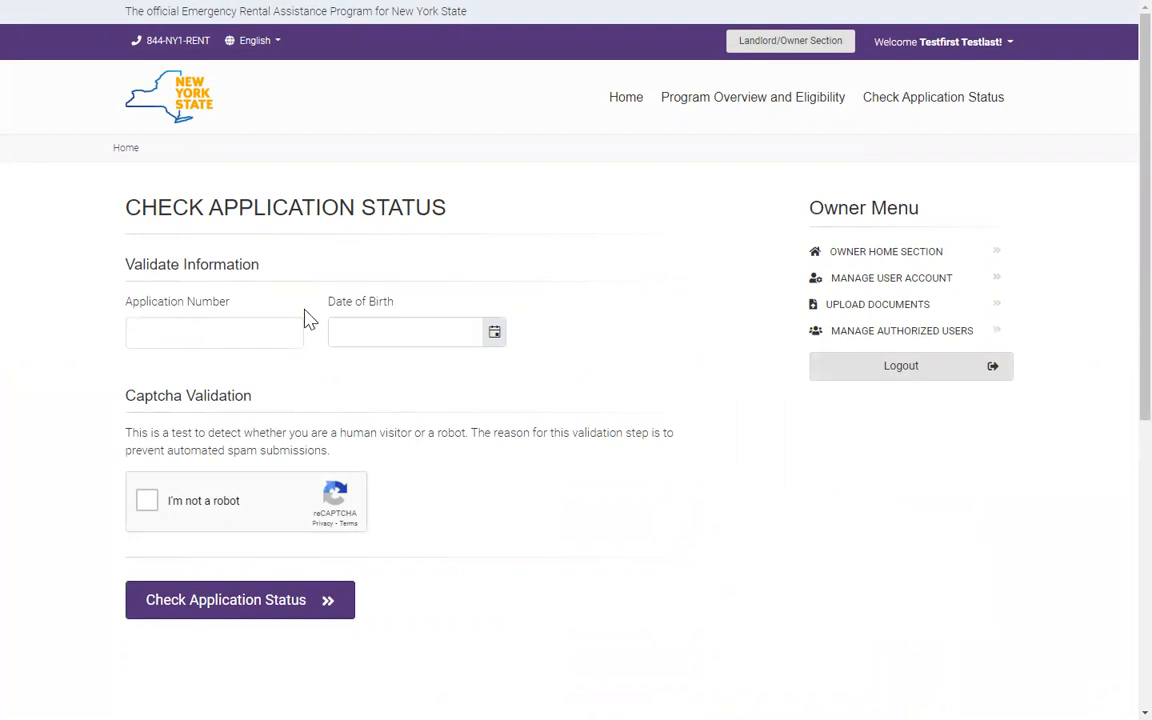
left_click(126, 150)
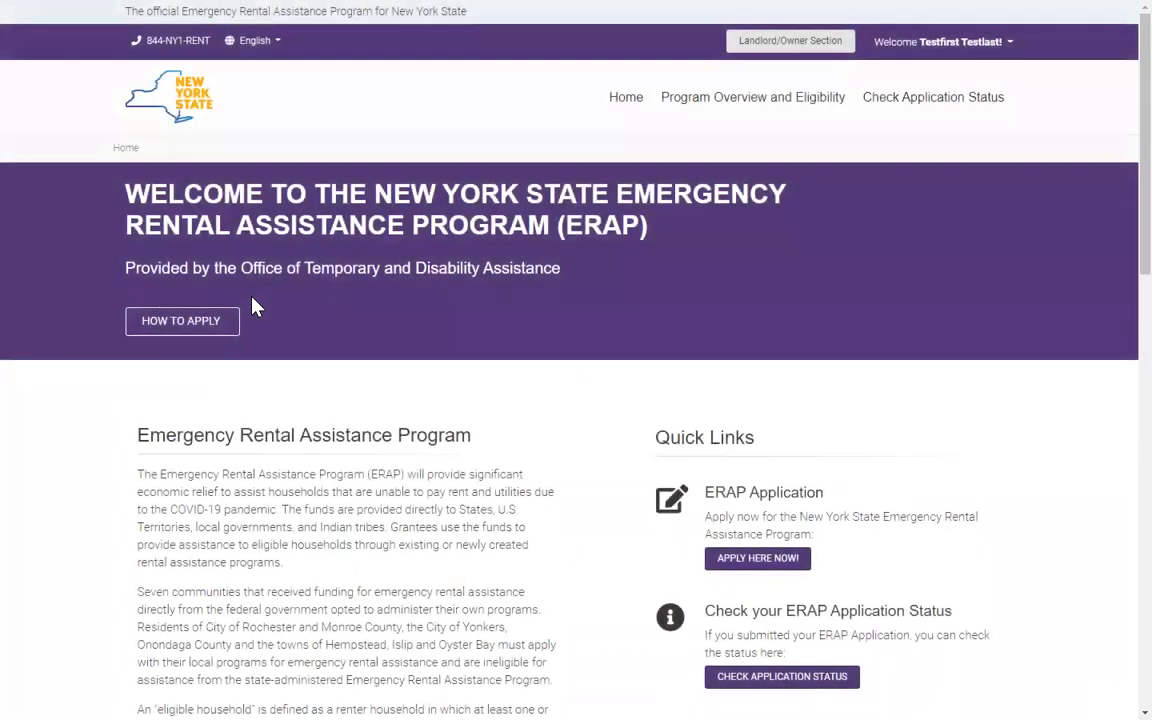
scroll(245, 320, "down", 3)
scroll(230, 365, "down", 3)
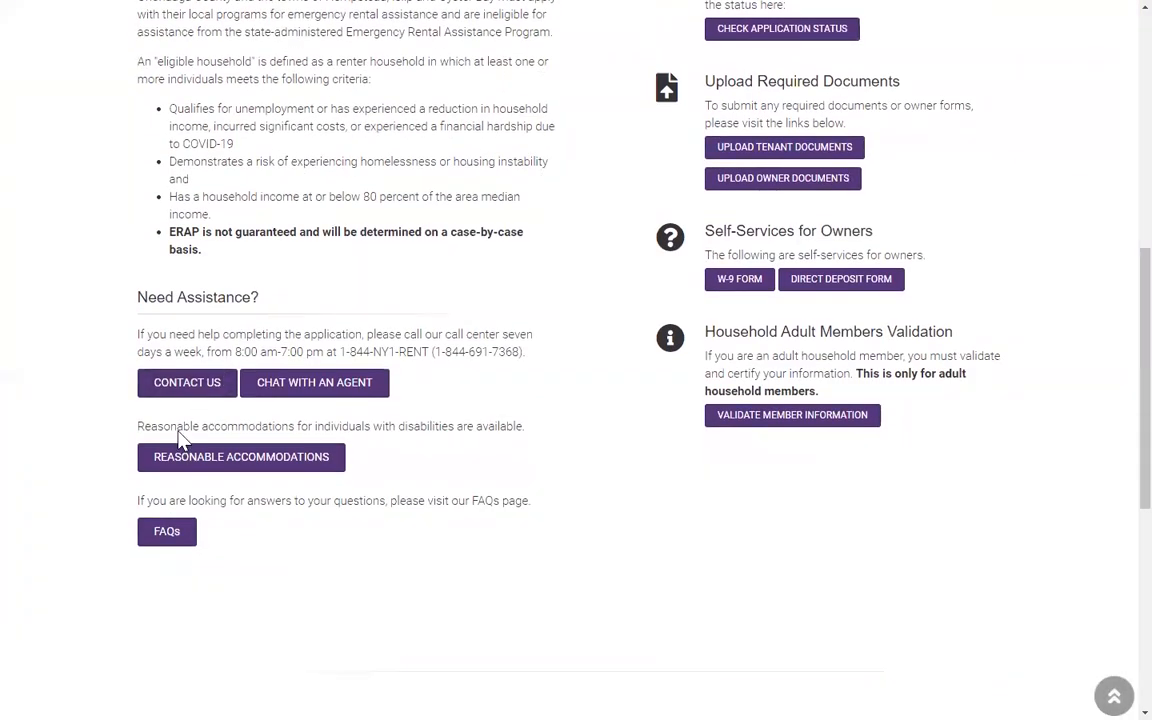
Step: Open Contact Us under Need Assistance to see the Customer Care, TTY and fraud numbers
left_click(187, 386)
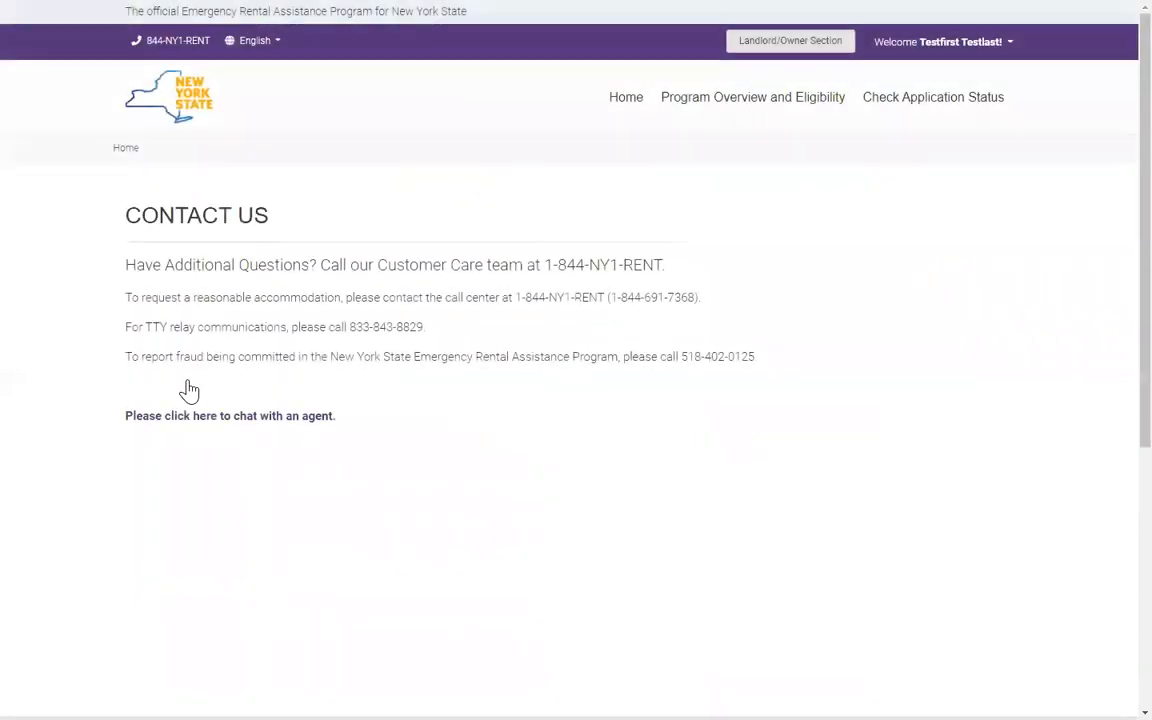